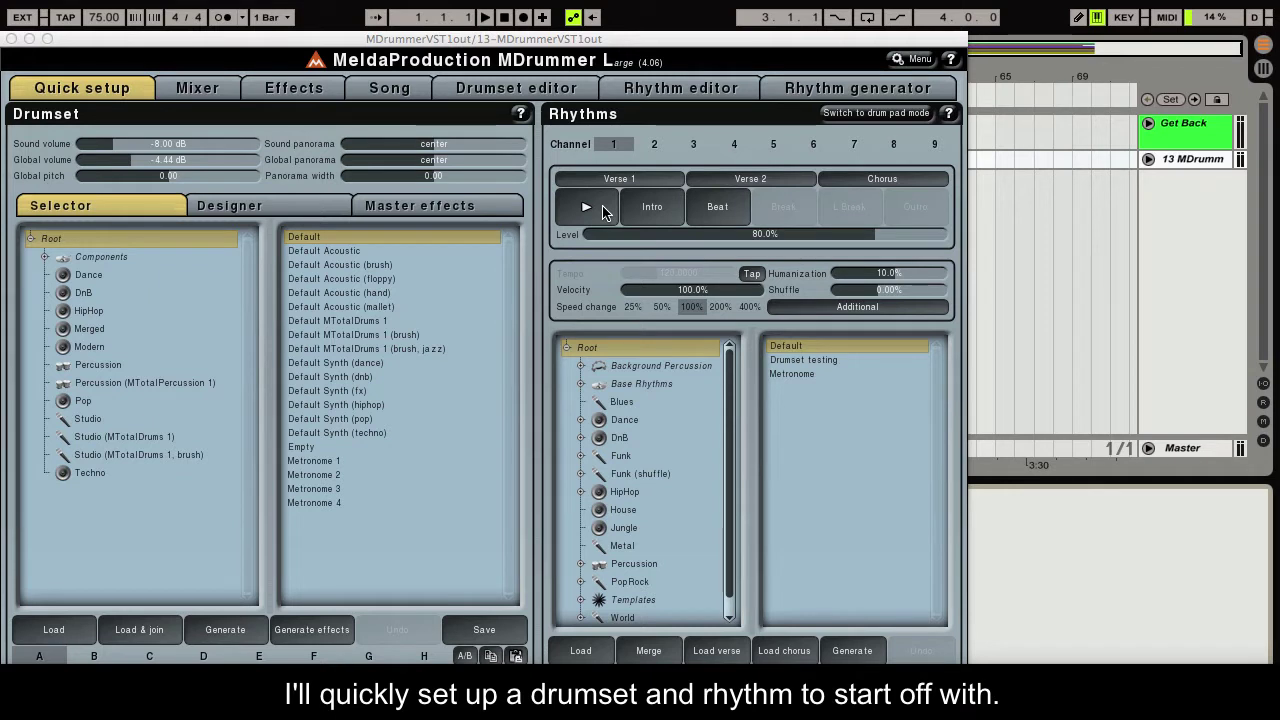
# Start the Verse 1 pattern playing and load the HipHop 01 drumset
pyautogui.click(603, 206)
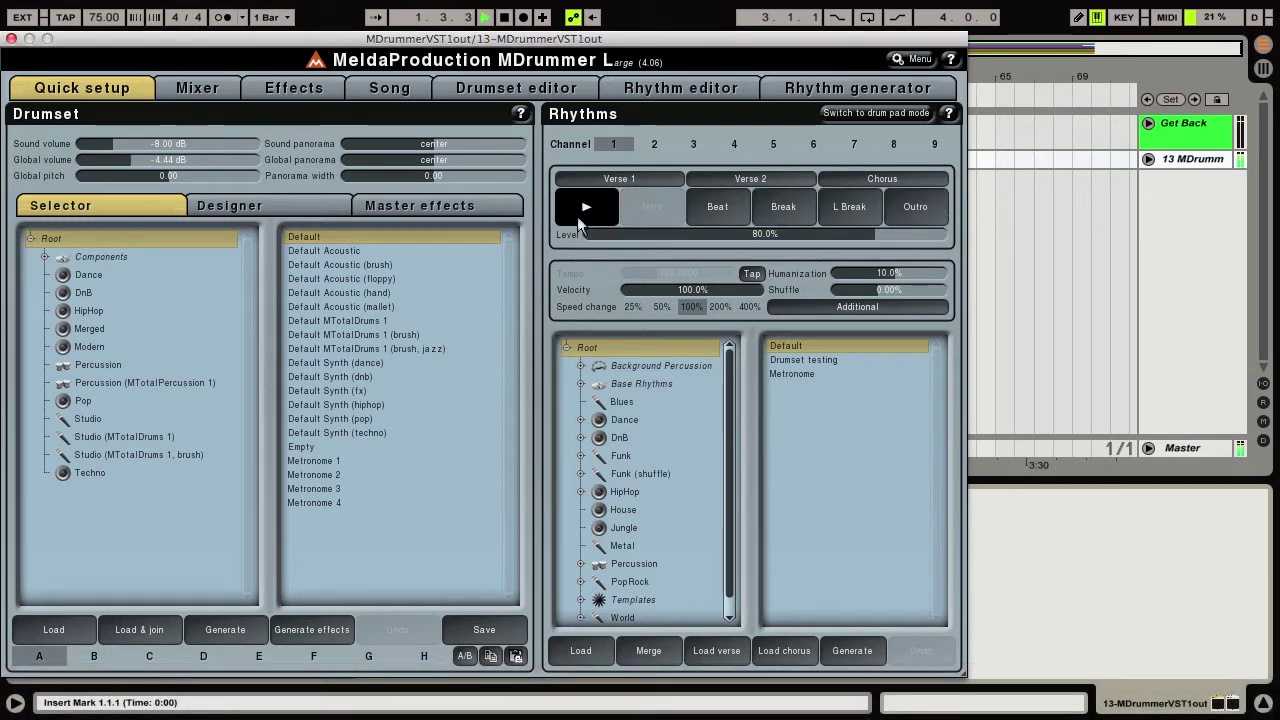
pyautogui.click(227, 310)
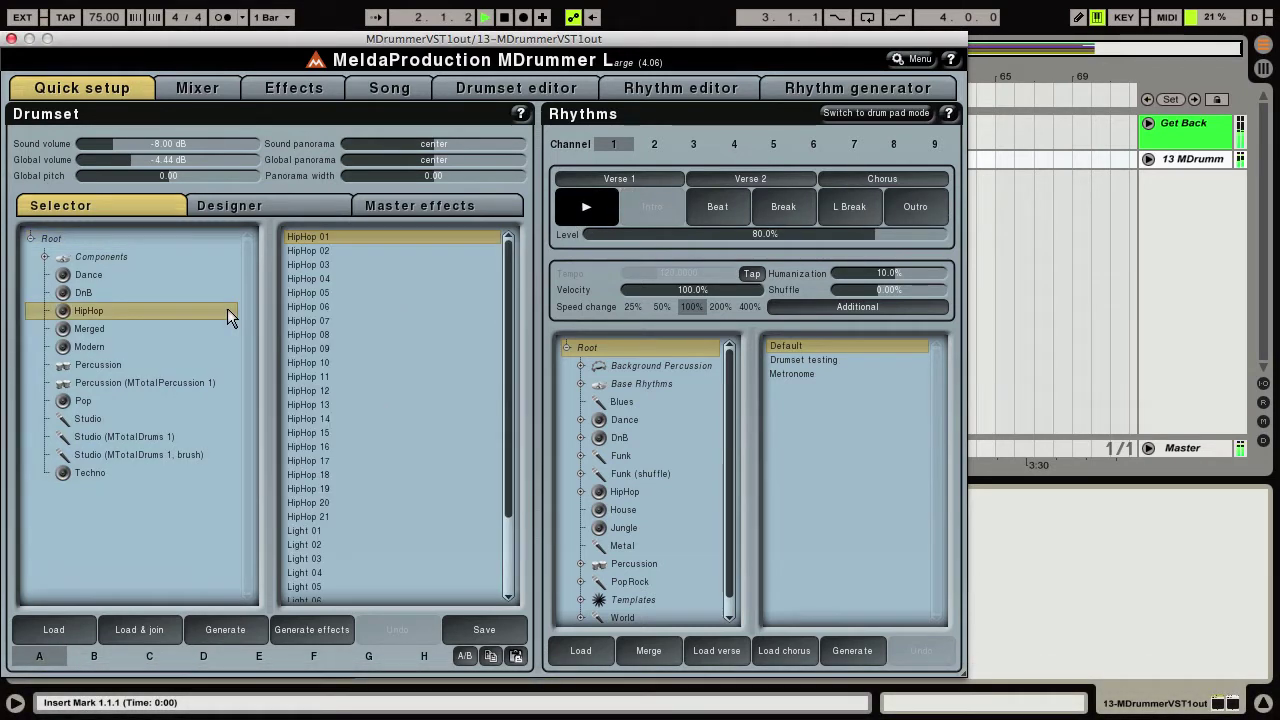
pyautogui.click(303, 239)
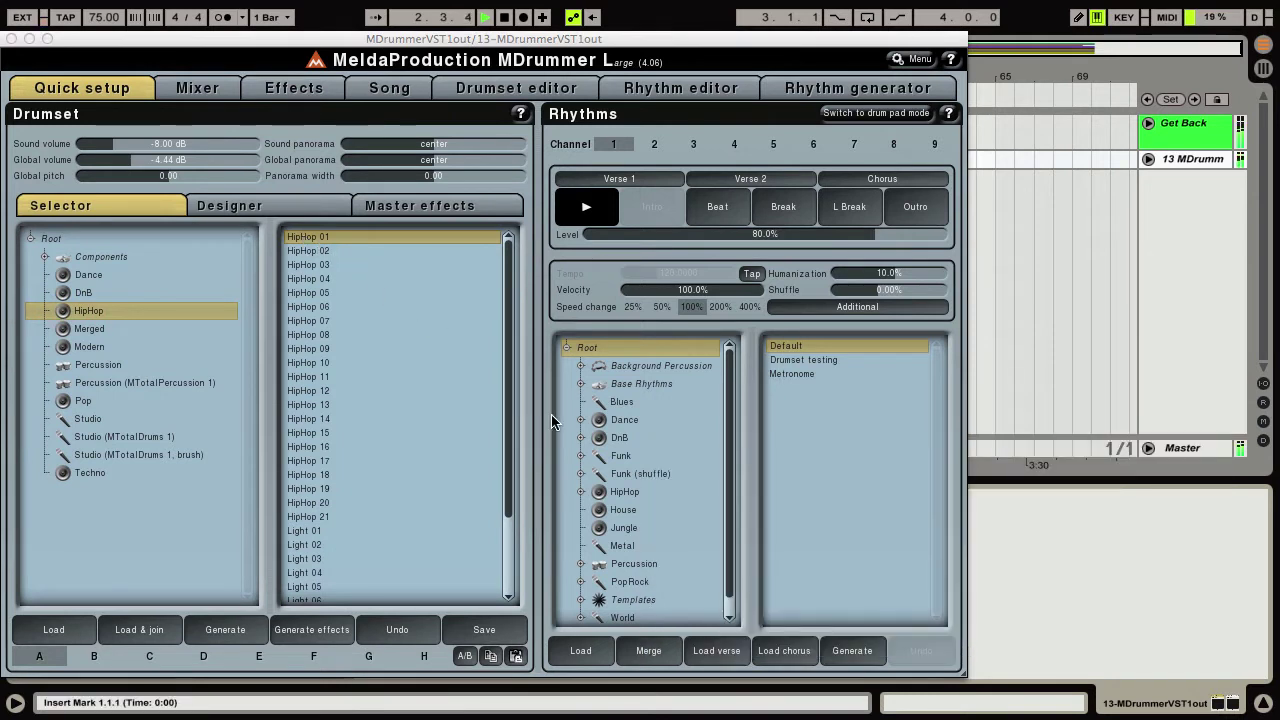
# Load the HipHop 01 rhythm and bring up the Song structure page
pyautogui.click(626, 493)
pyautogui.click(775, 347)
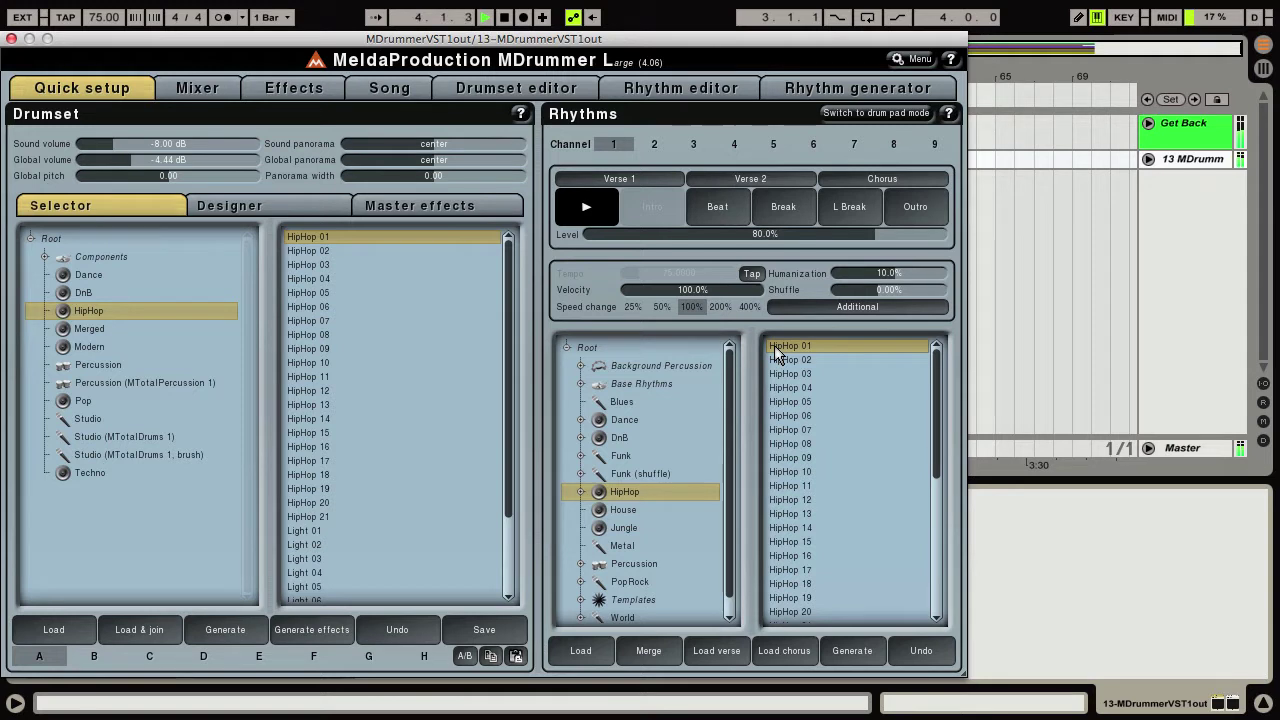
pyautogui.click(413, 97)
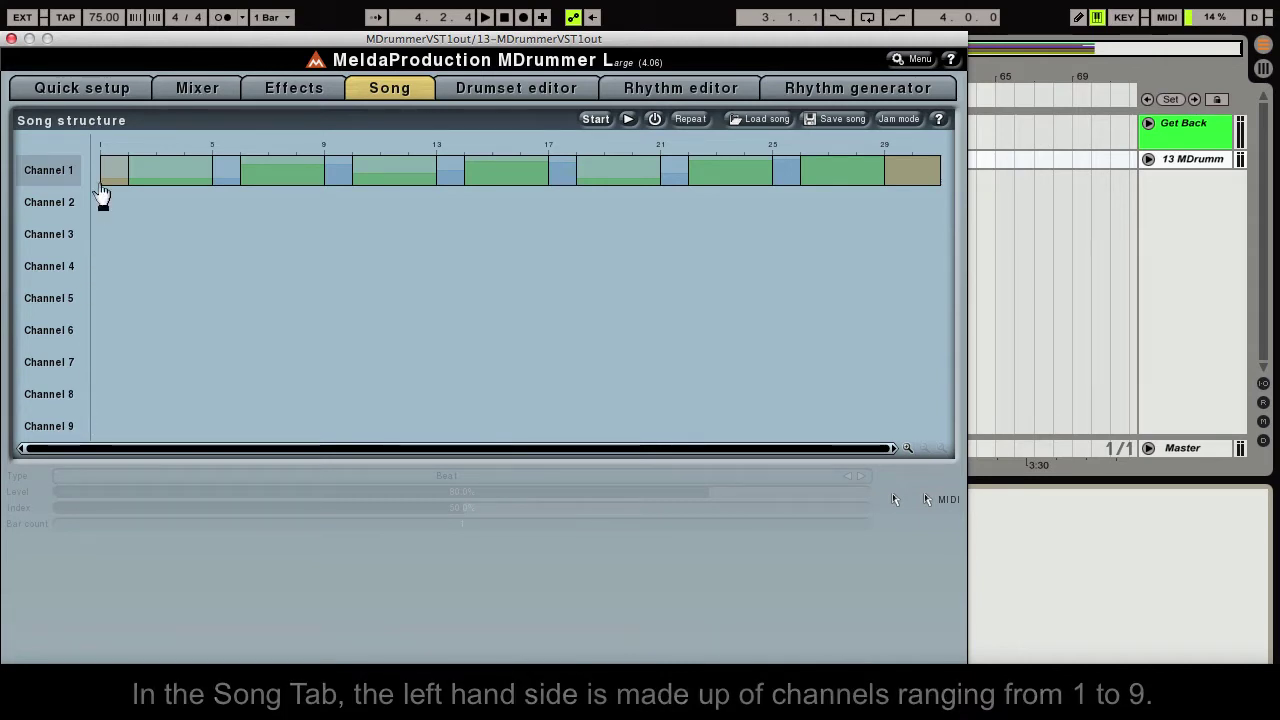
pyautogui.click(108, 88)
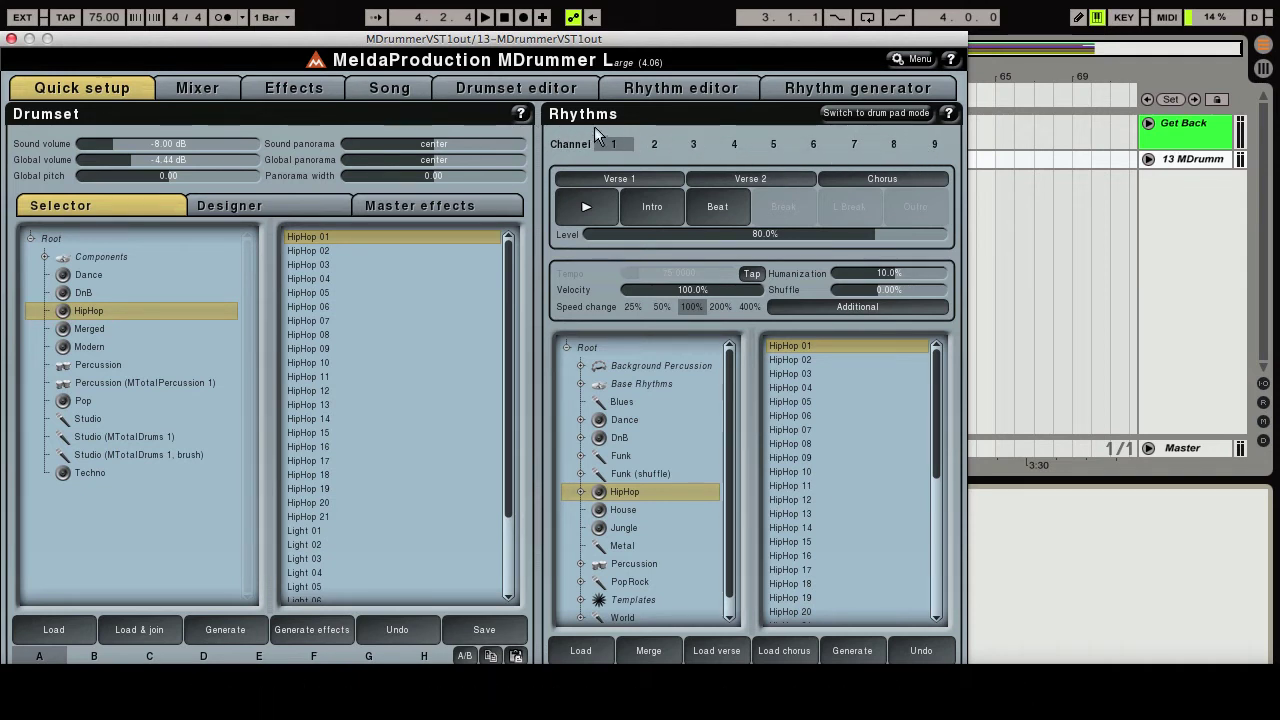
pyautogui.click(410, 92)
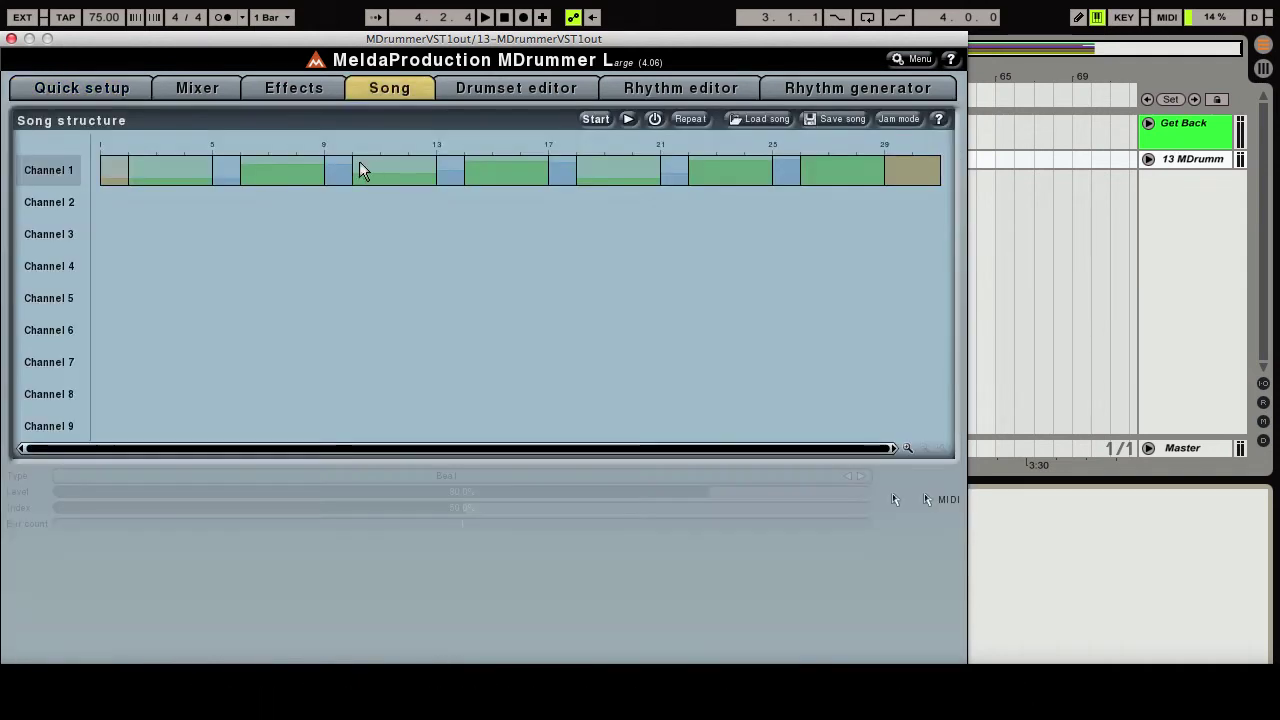
pyautogui.click(114, 170)
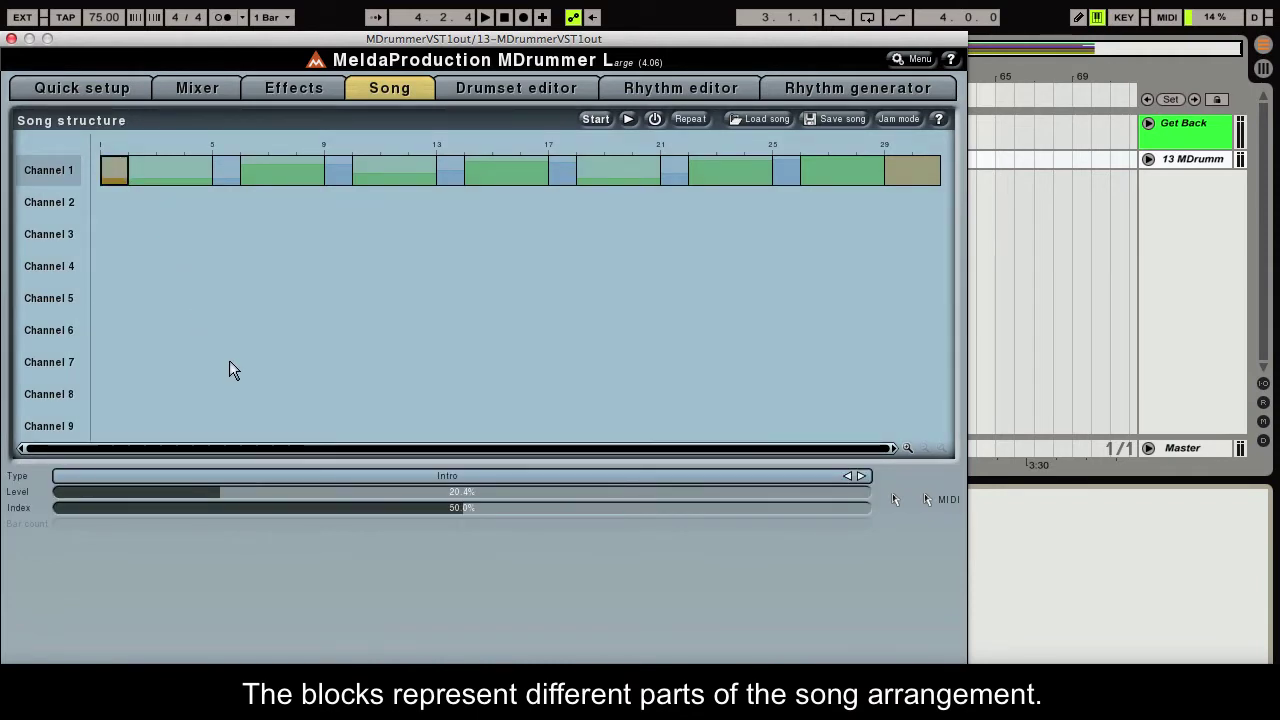
pyautogui.click(284, 477)
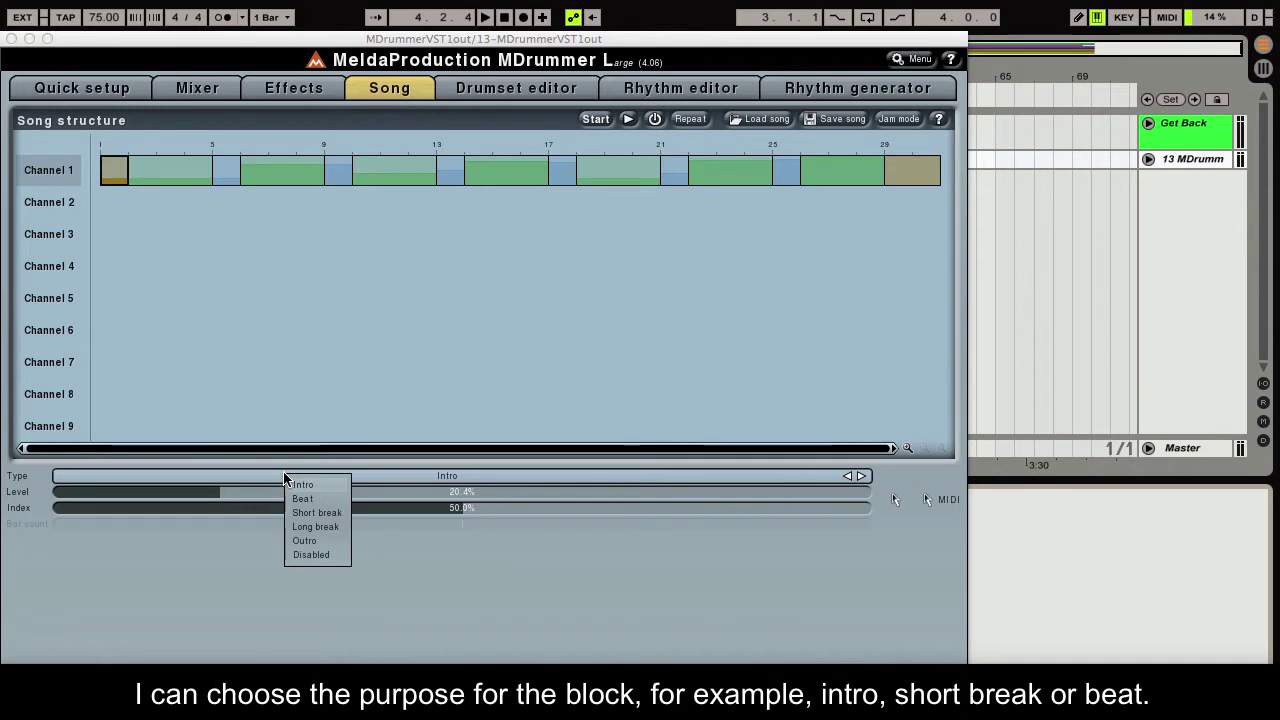
pyautogui.click(240, 536)
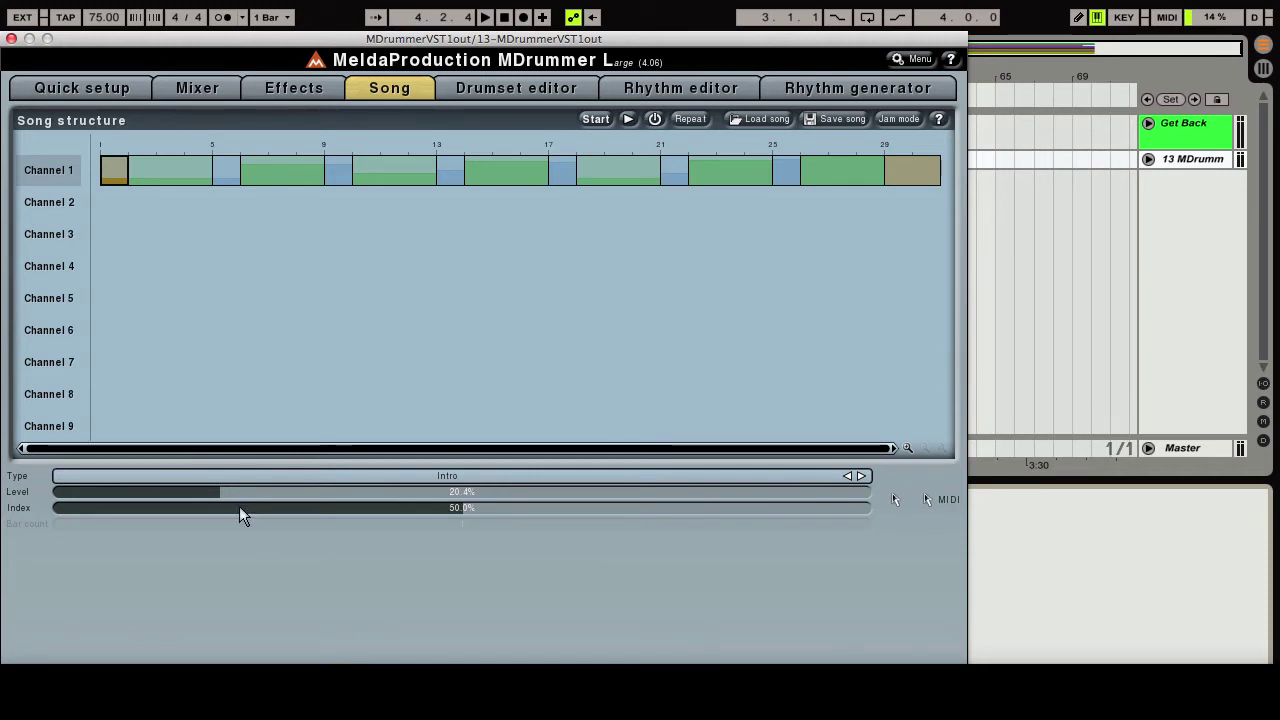
pyautogui.click(177, 172)
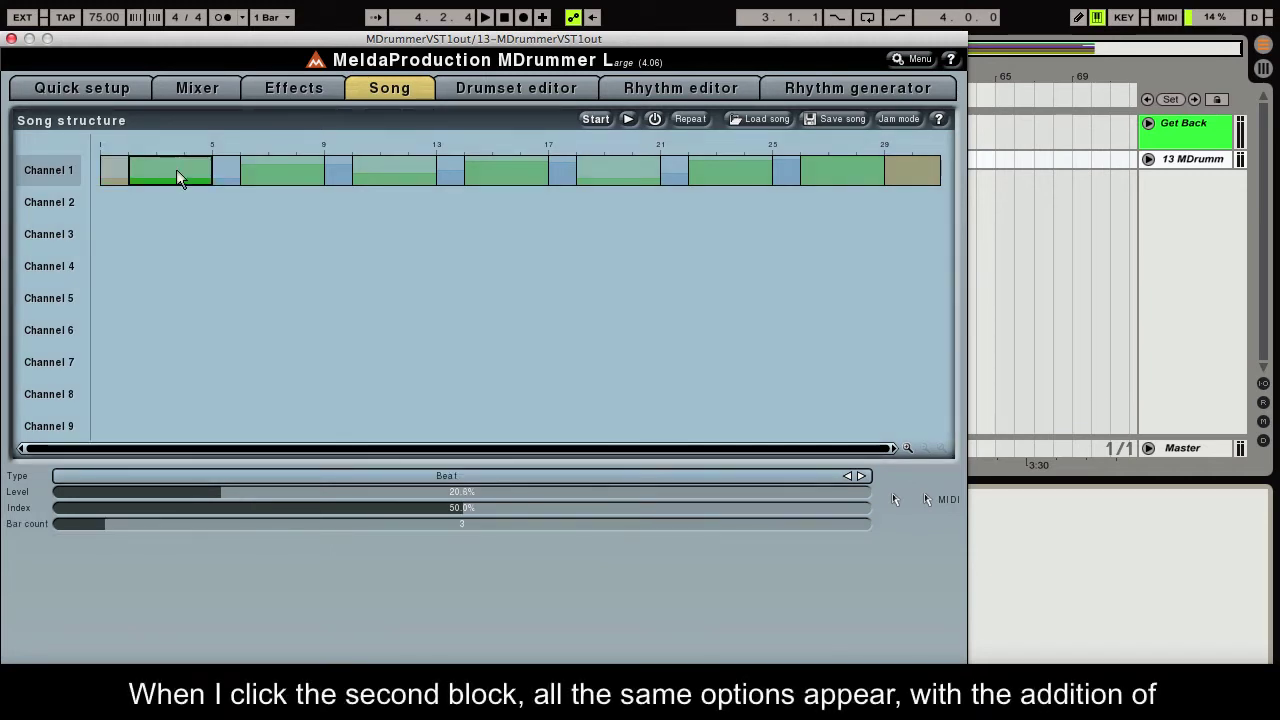
pyautogui.click(241, 480)
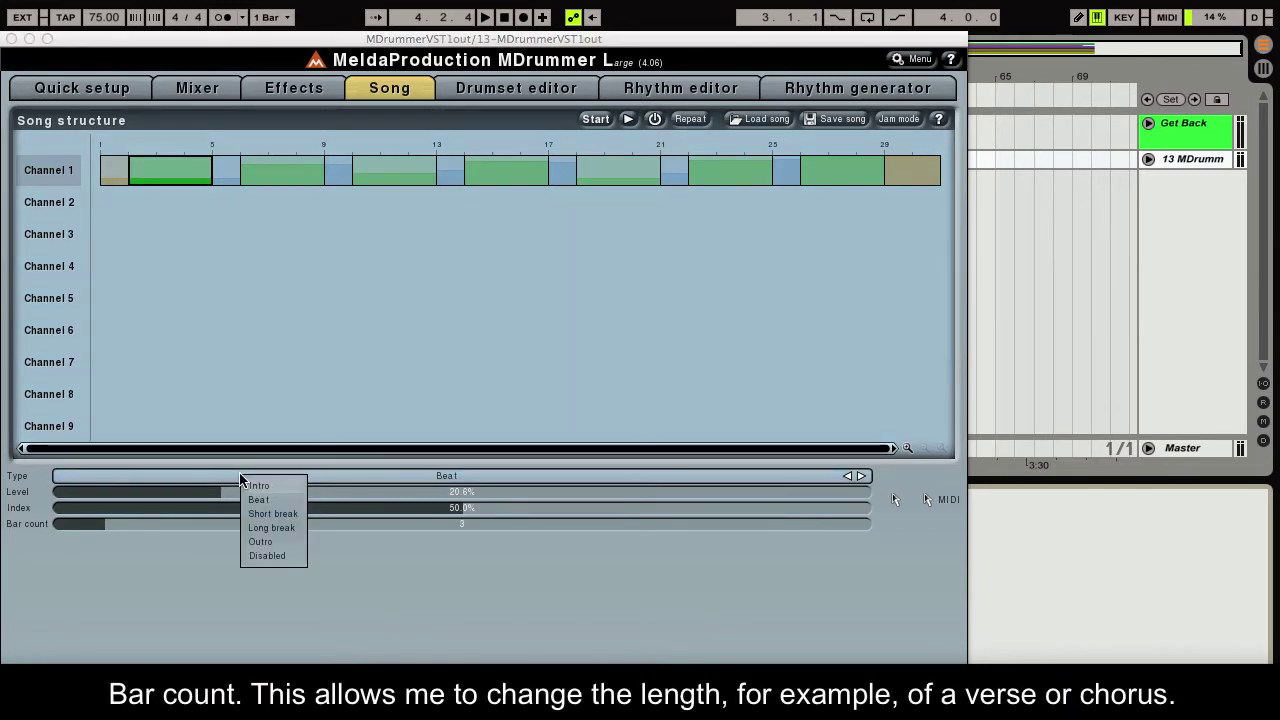
pyautogui.click(220, 545)
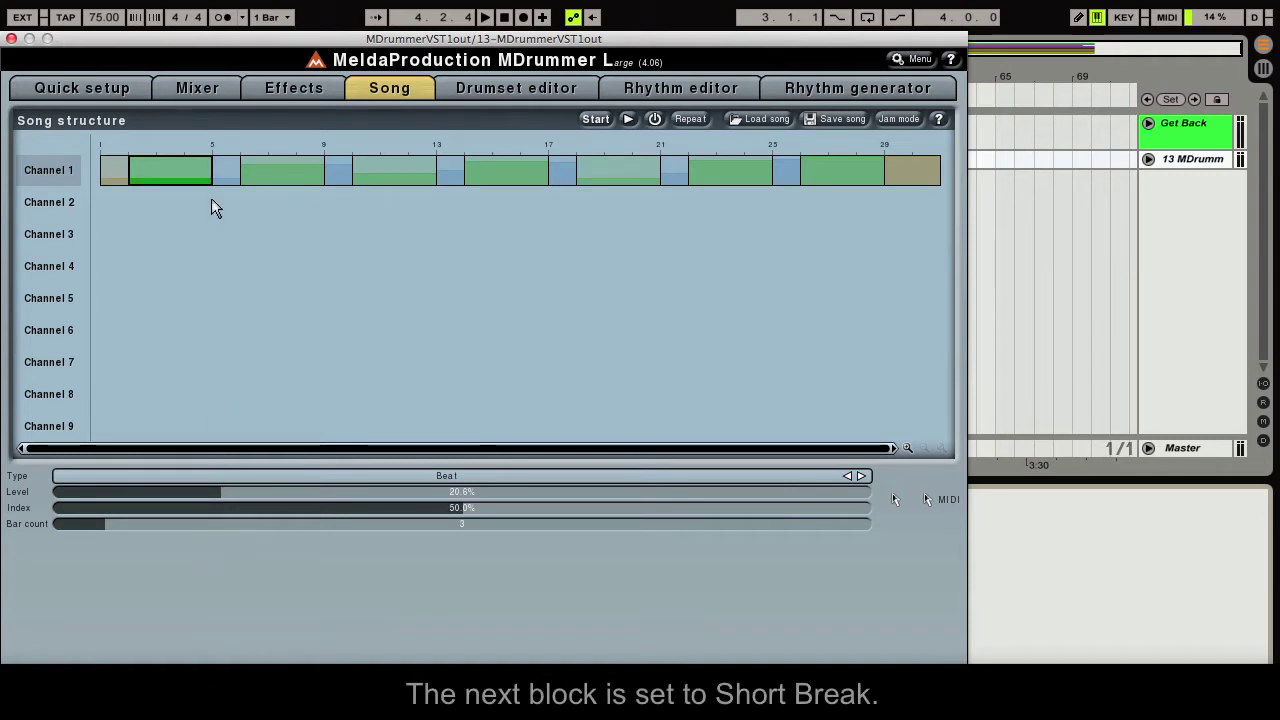
pyautogui.click(228, 171)
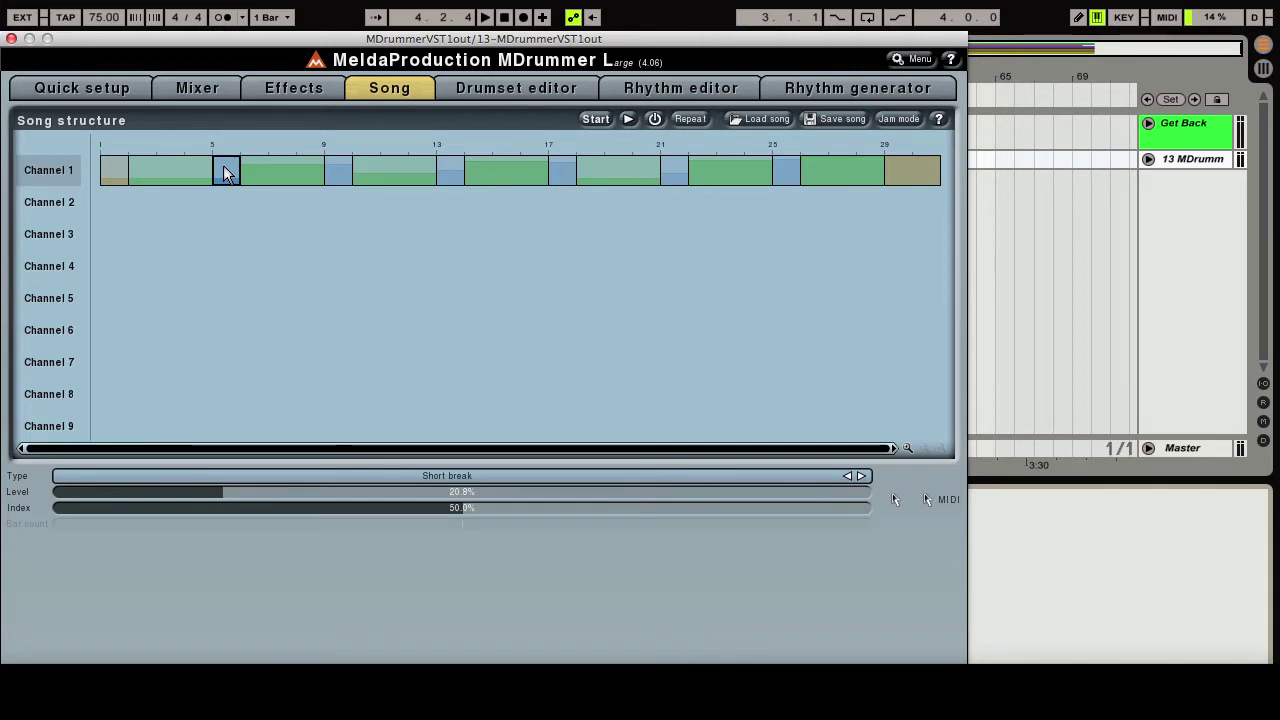
pyautogui.rightClick(183, 173)
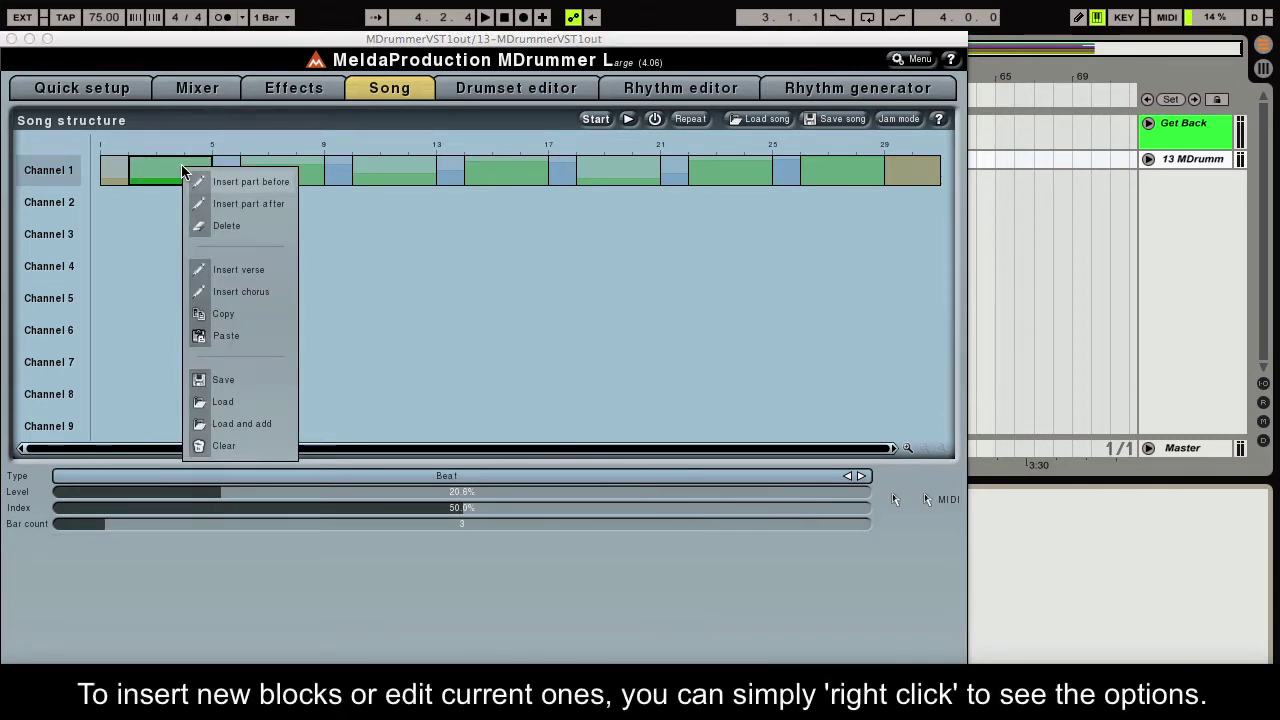
pyautogui.click(216, 183)
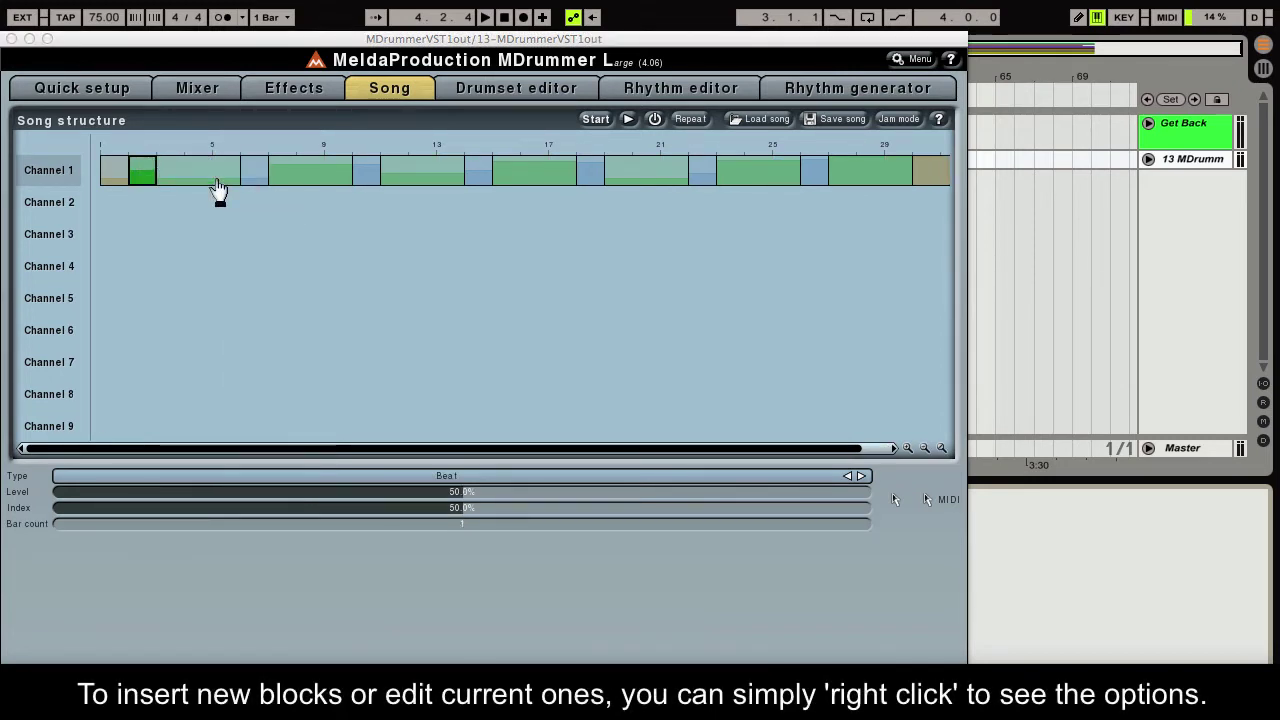
pyautogui.rightClick(147, 175)
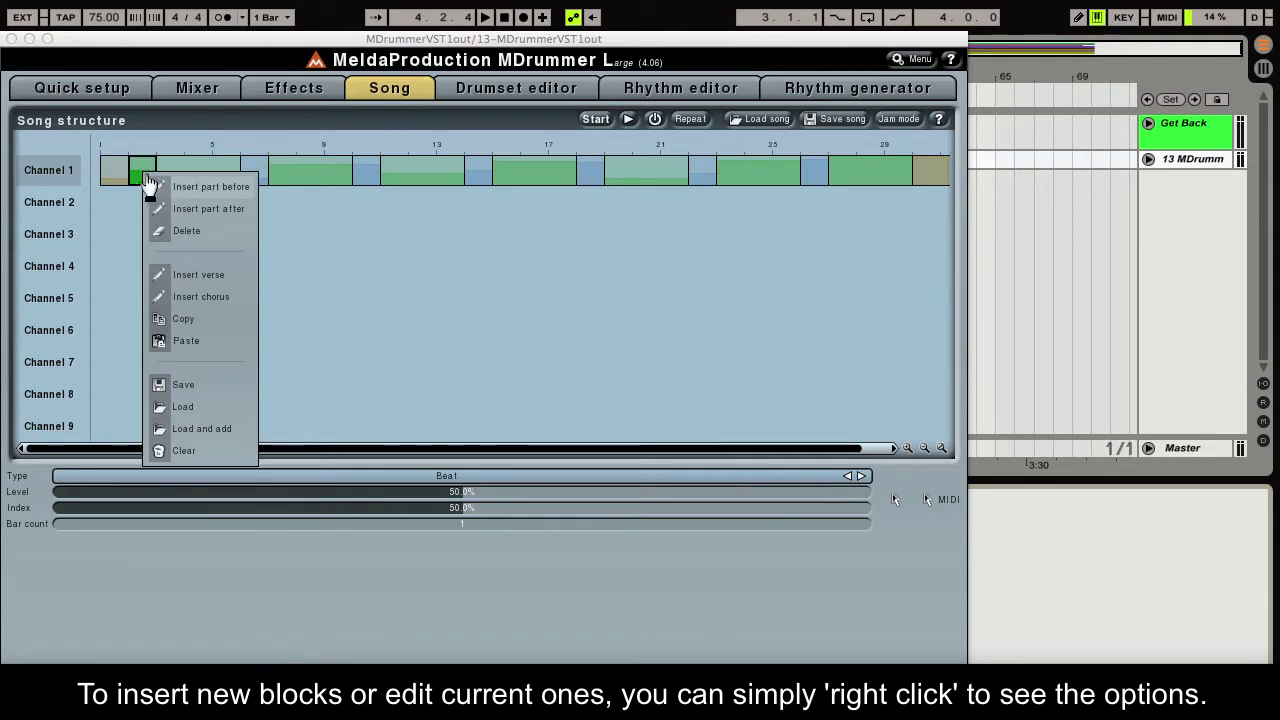
pyautogui.click(174, 224)
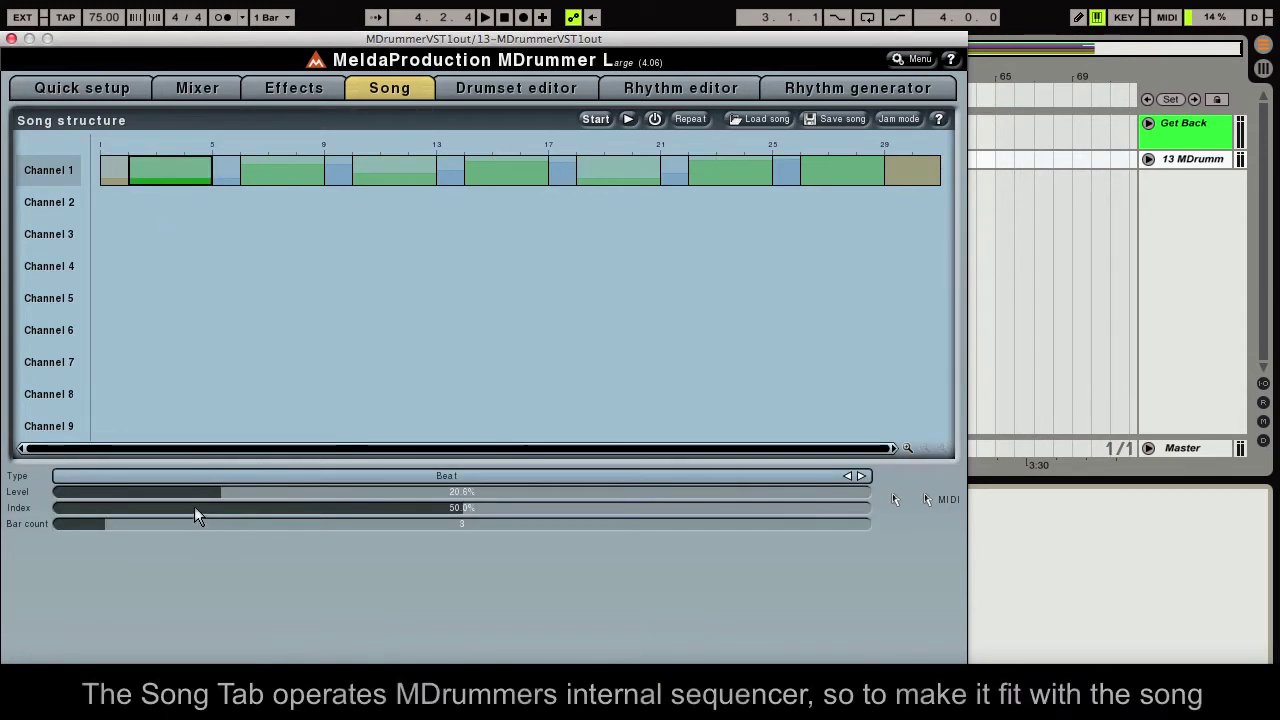
# Lengthen the Channel 1 beat blocks at bars 1, 10 and 26 to 7 bars
pyautogui.moveTo(194, 522); pyautogui.dragTo(200, 522)
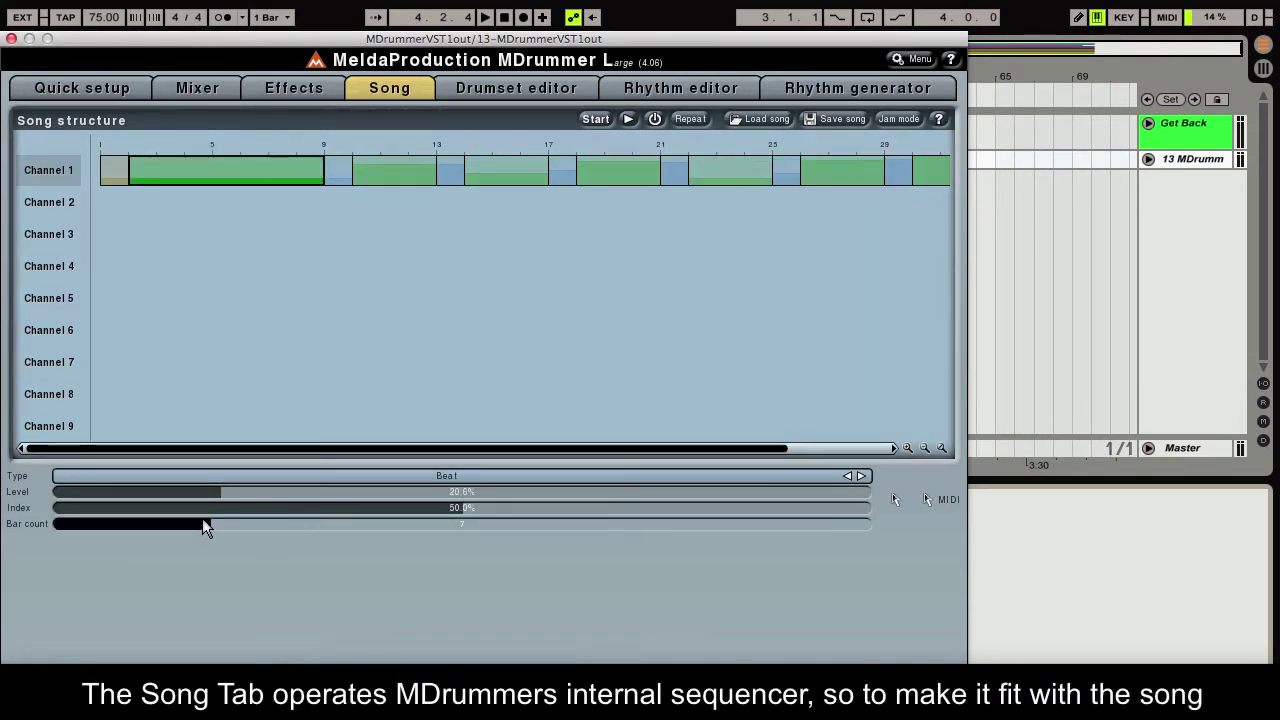
pyautogui.click(373, 176)
pyautogui.moveTo(252, 520); pyautogui.dragTo(218, 522)
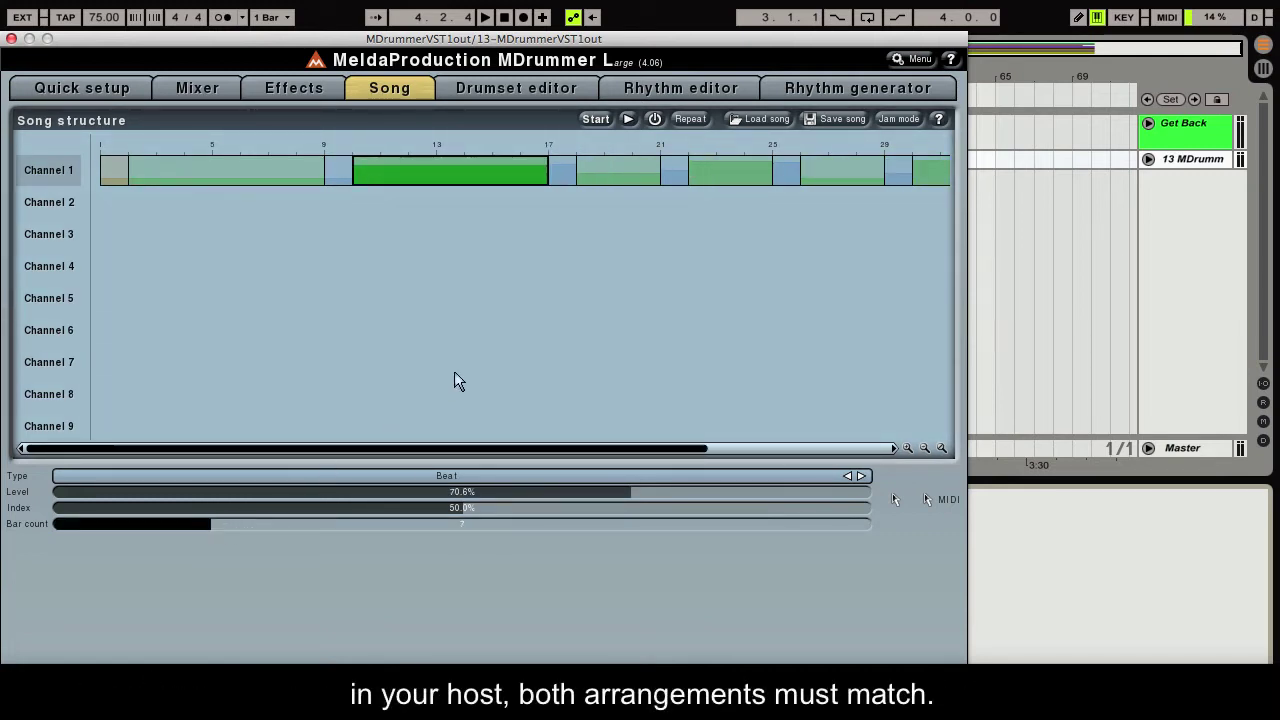
pyautogui.click(584, 180)
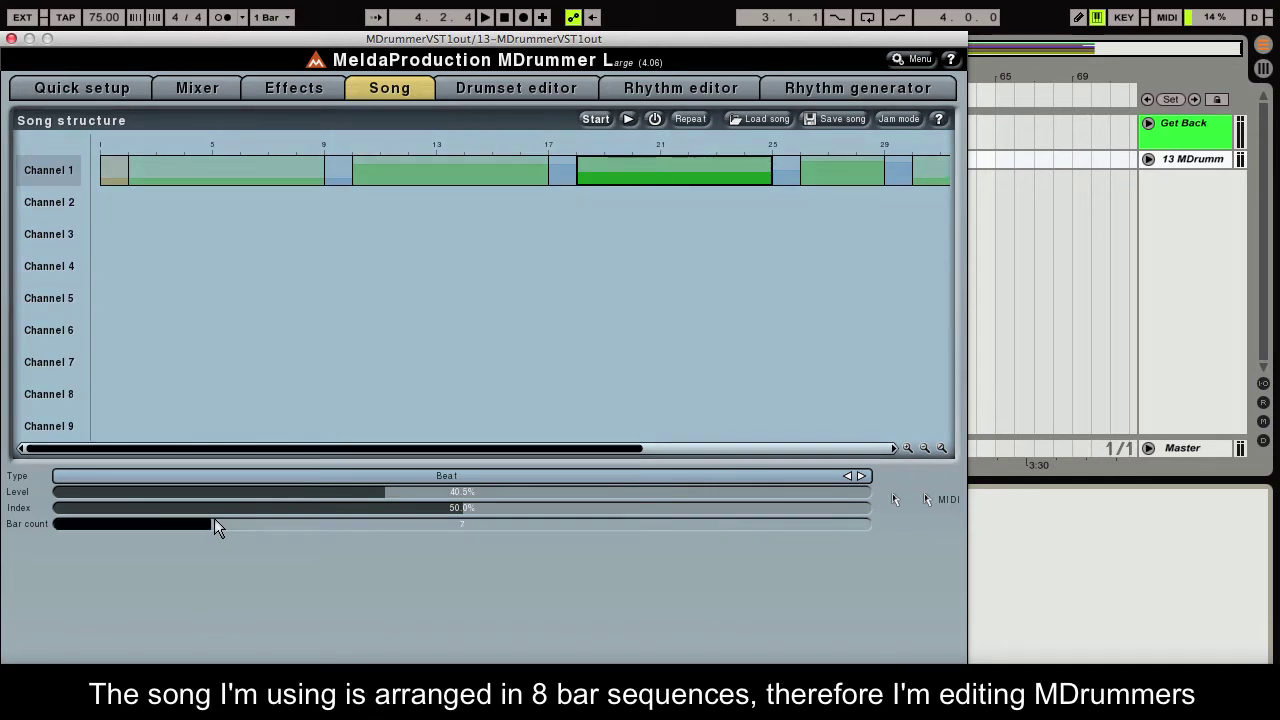
pyautogui.click(806, 180)
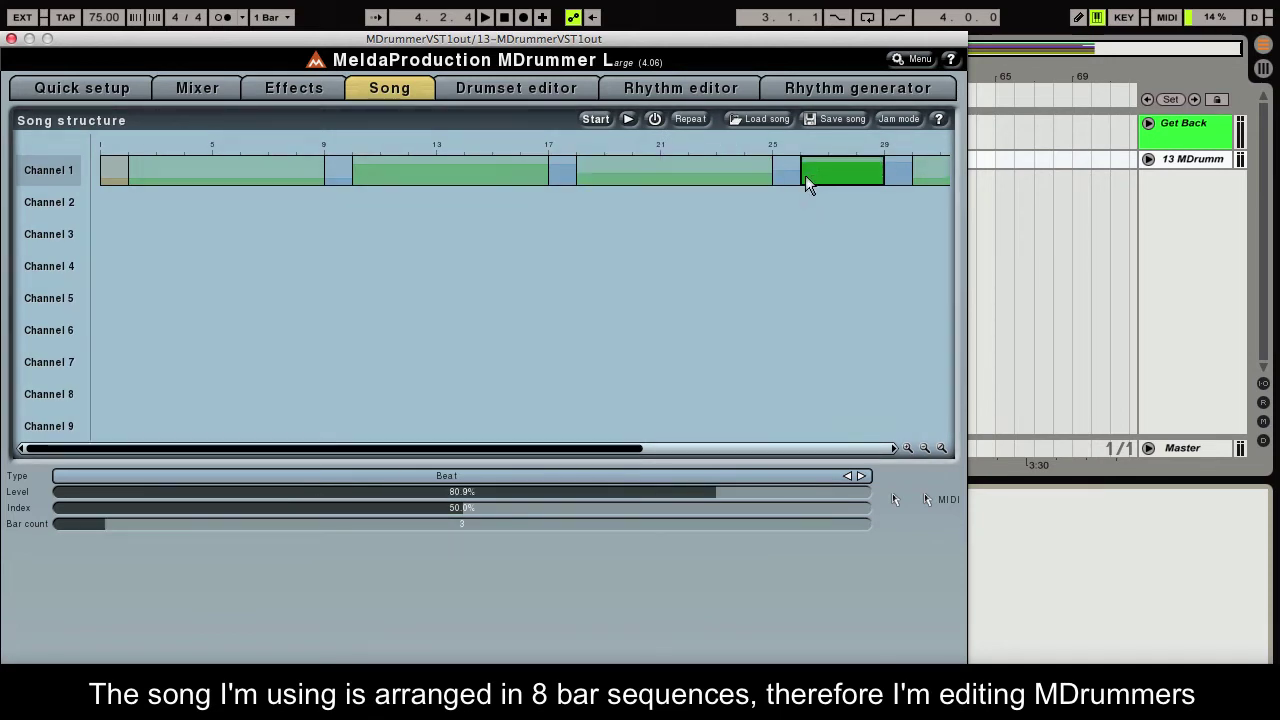
pyautogui.click(224, 520)
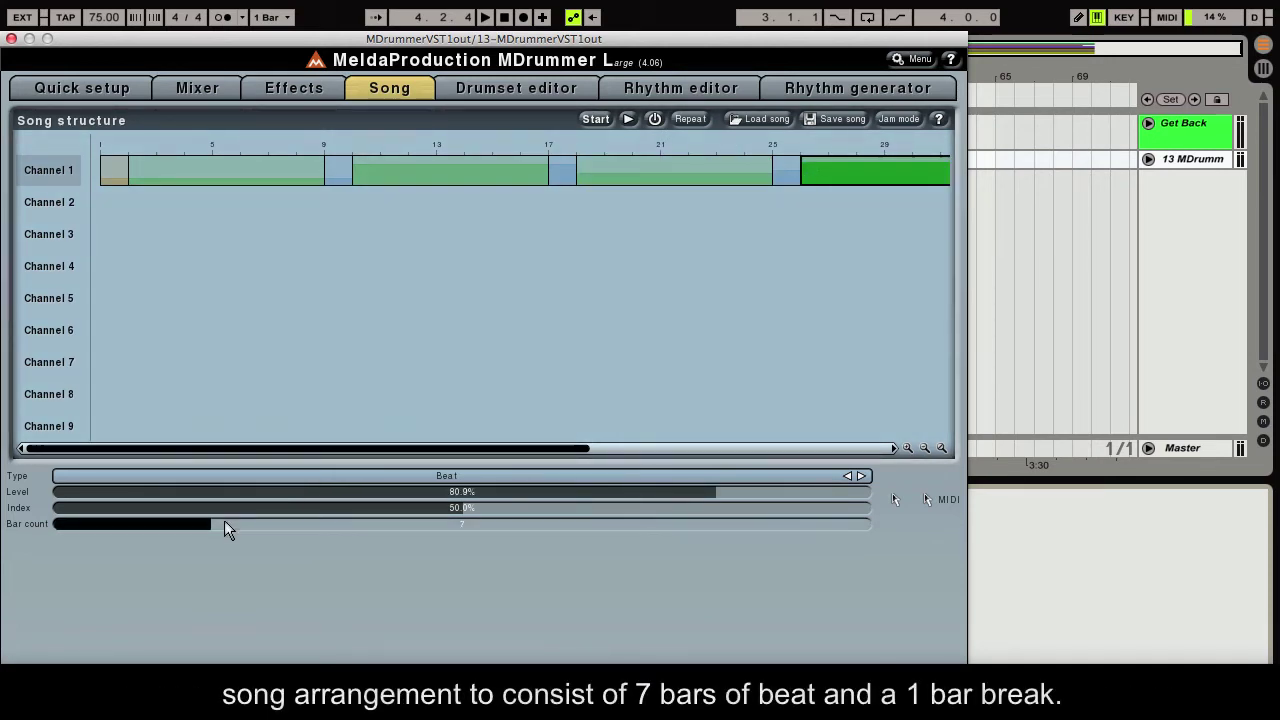
pyautogui.moveTo(240, 449); pyautogui.dragTo(610, 445)
# Lengthen the beat blocks at bars 42, 38 and 34 to 7 bars, returning to bar 1
pyautogui.click(830, 182)
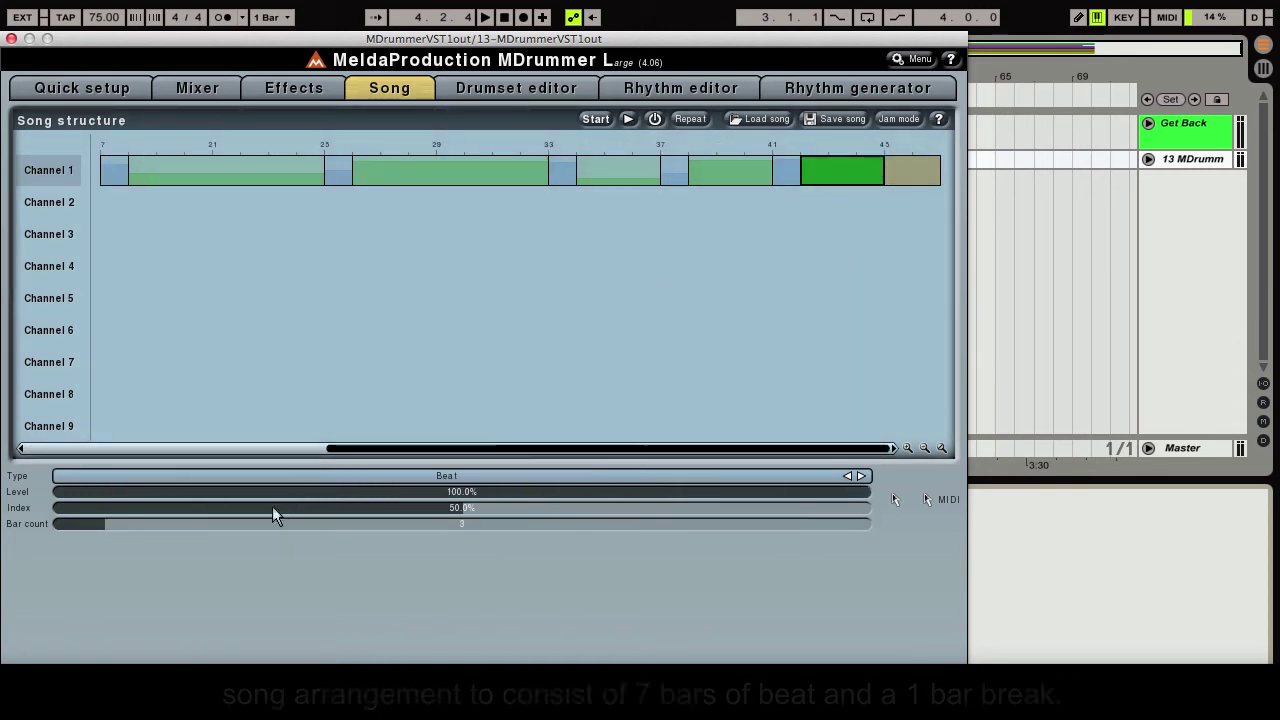
pyautogui.click(210, 520)
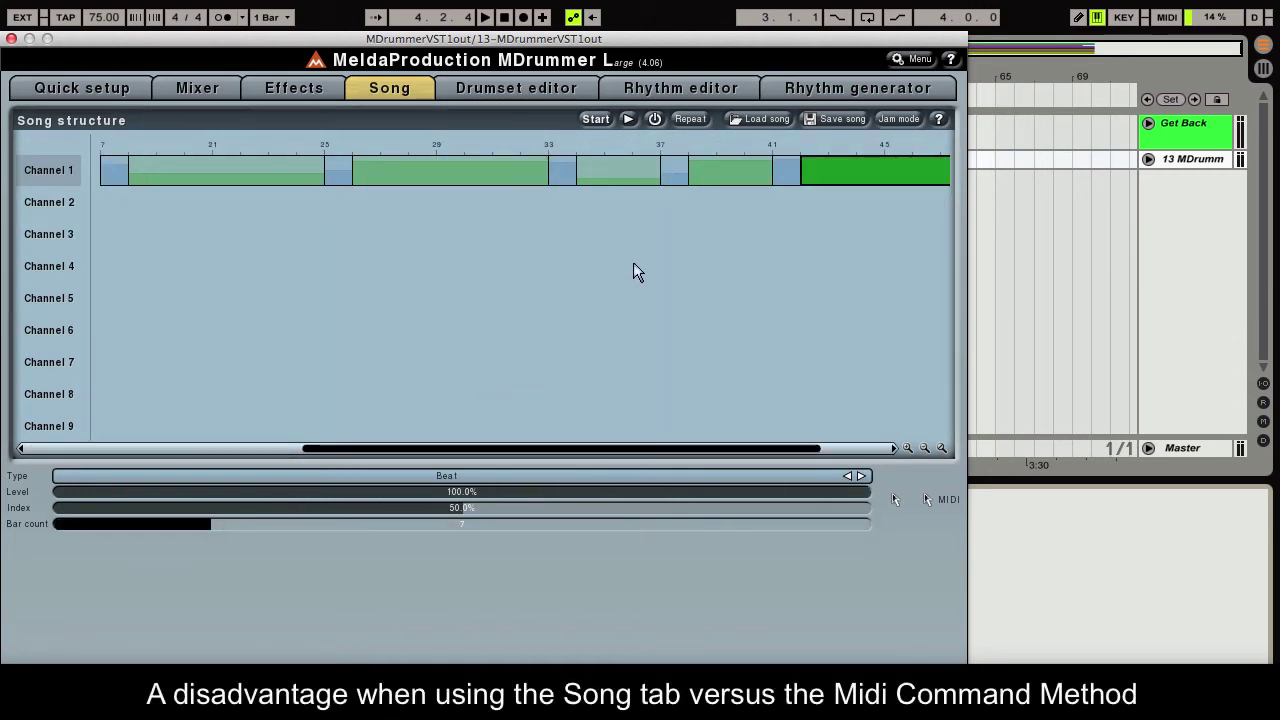
pyautogui.click(710, 175)
pyautogui.click(214, 520)
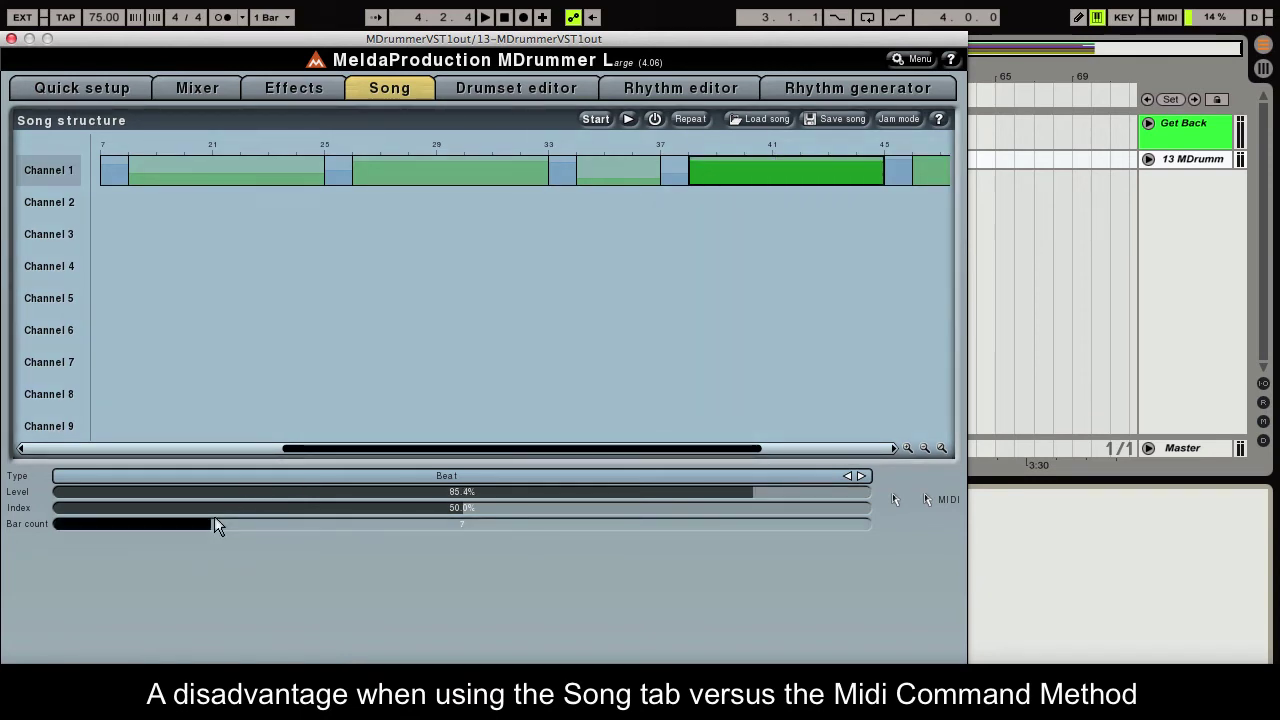
pyautogui.click(593, 176)
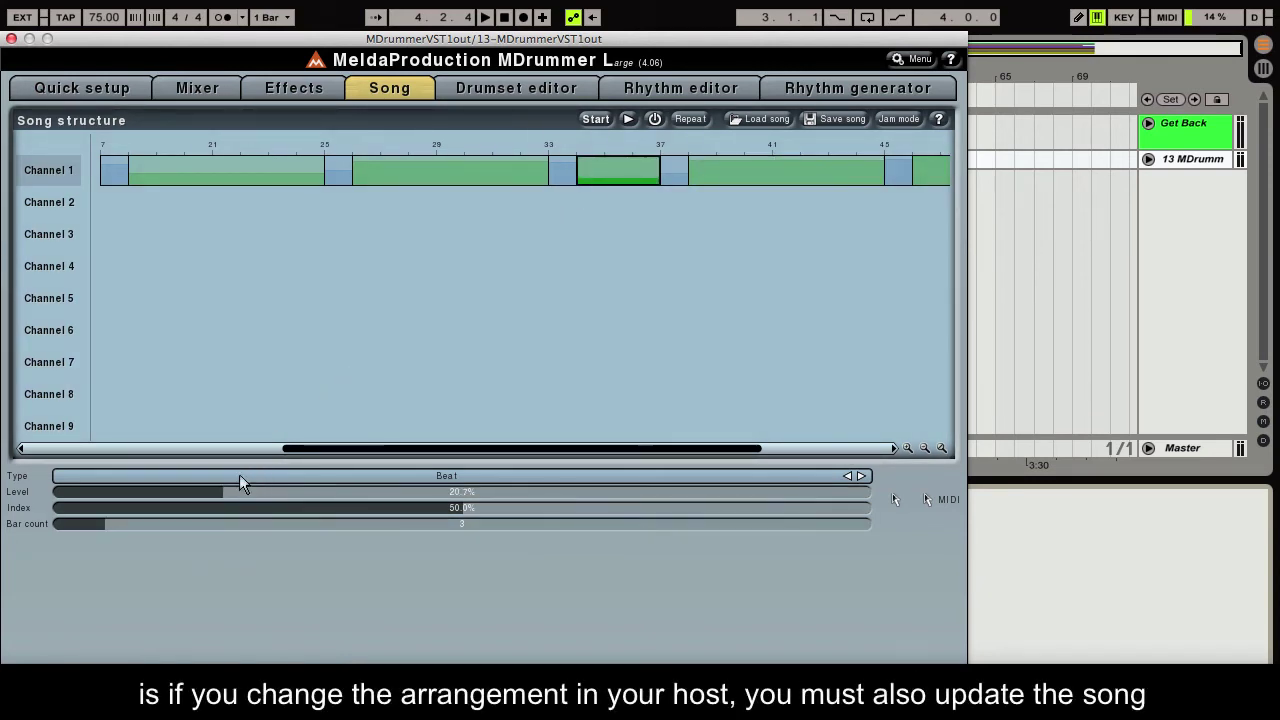
pyautogui.click(205, 525)
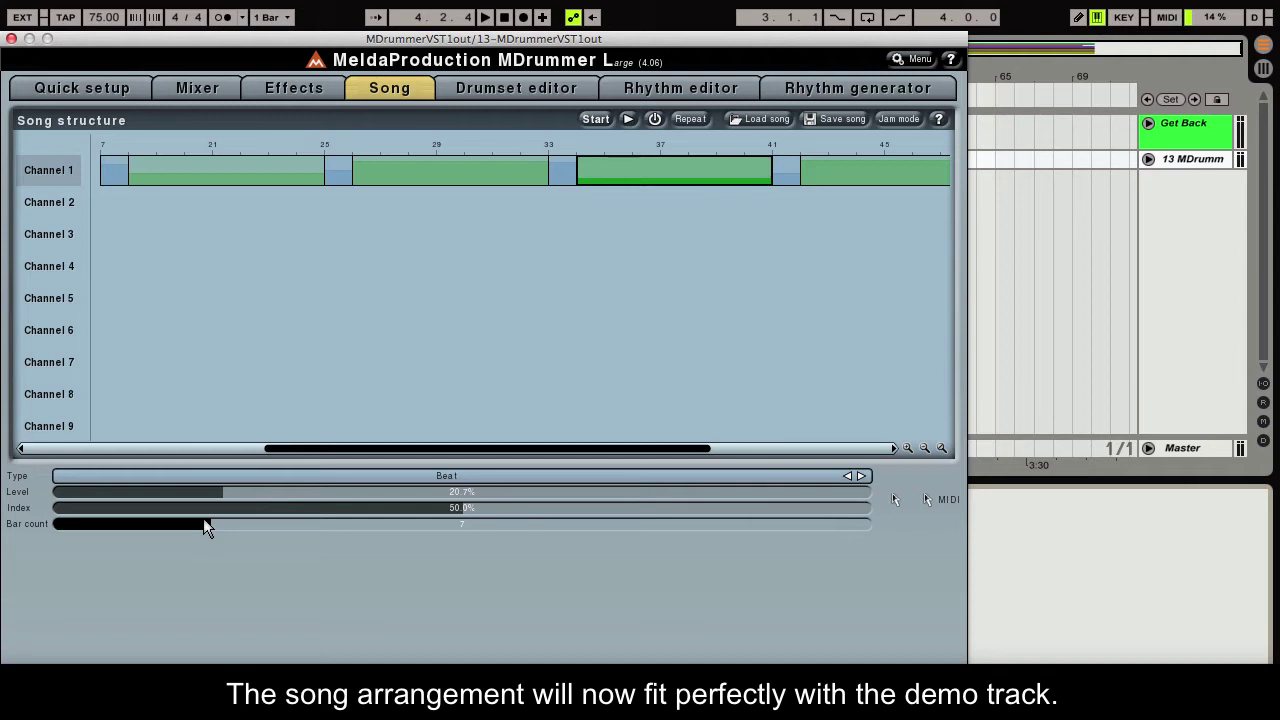
pyautogui.moveTo(278, 450); pyautogui.dragTo(3, 446)
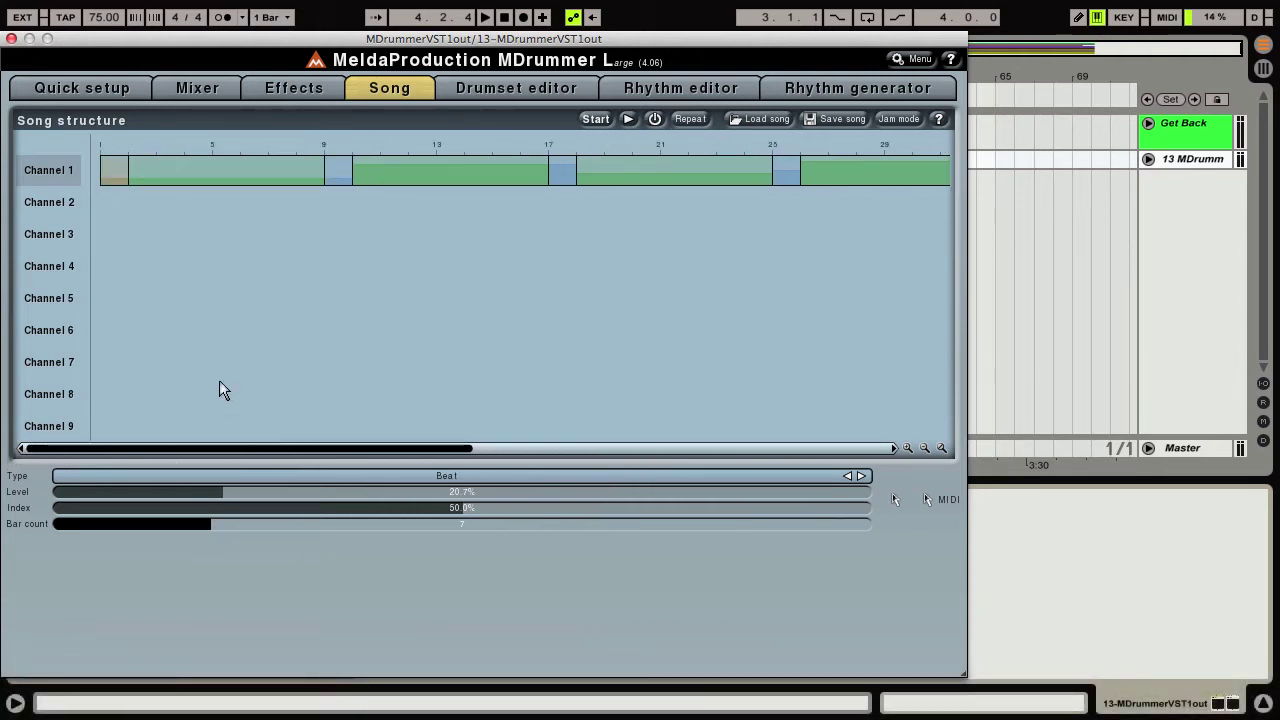
# Play the reworked Channel 1 song from bar 1 with the Start button
pyautogui.click(592, 120)
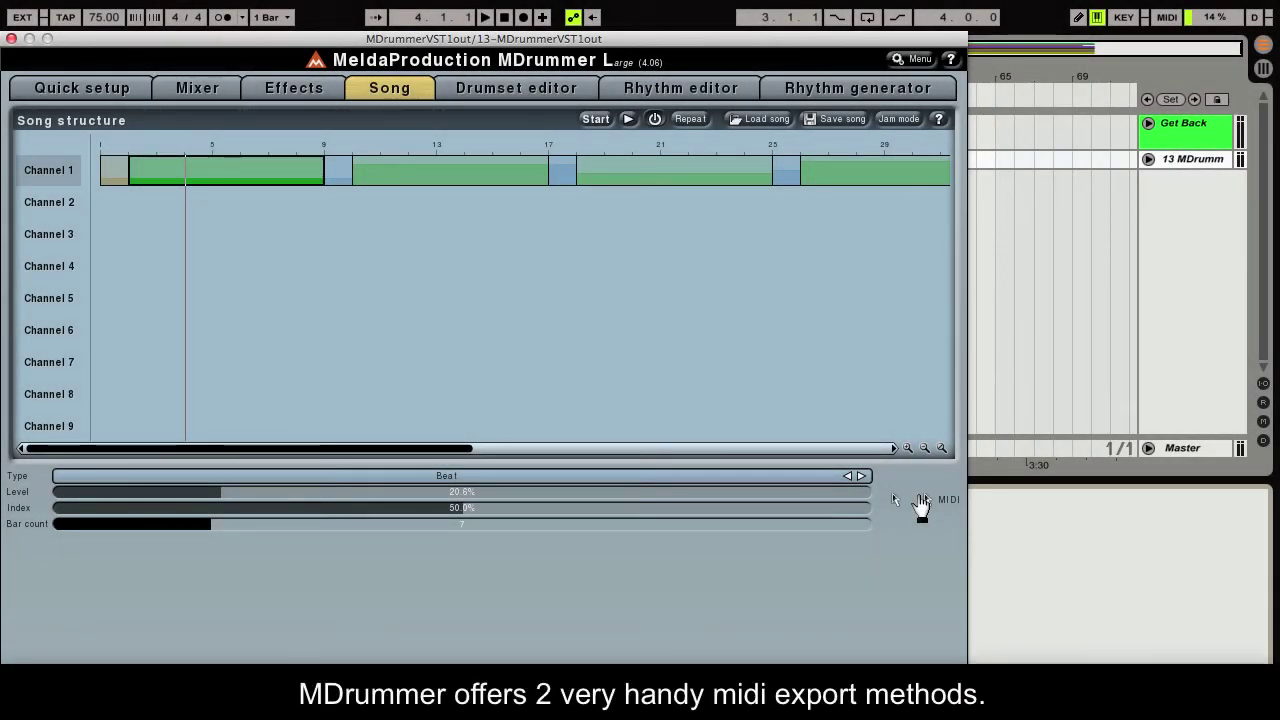
# Drop the song's MIDI onto a new 14 MIDI track without tempo data, near bar 35
pyautogui.moveTo(921, 505); pyautogui.dragTo(1001, 300)
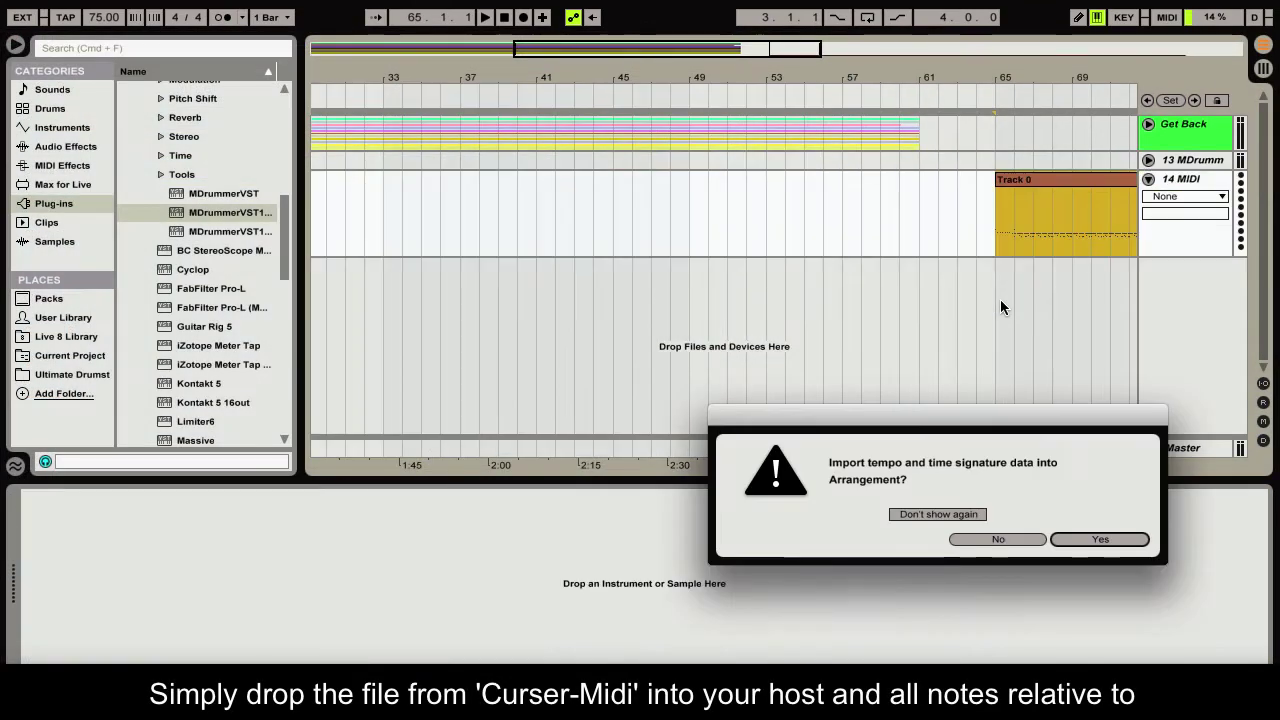
pyautogui.click(1010, 537)
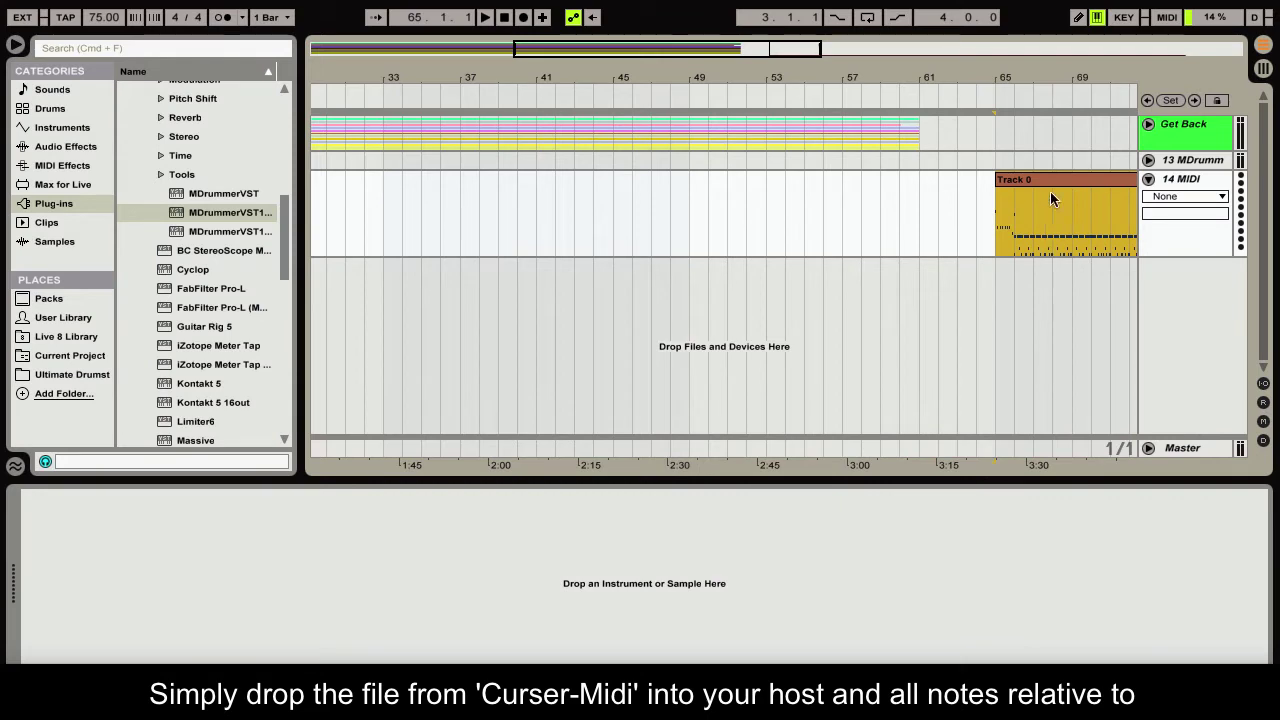
pyautogui.moveTo(1045, 174); pyautogui.dragTo(488, 182)
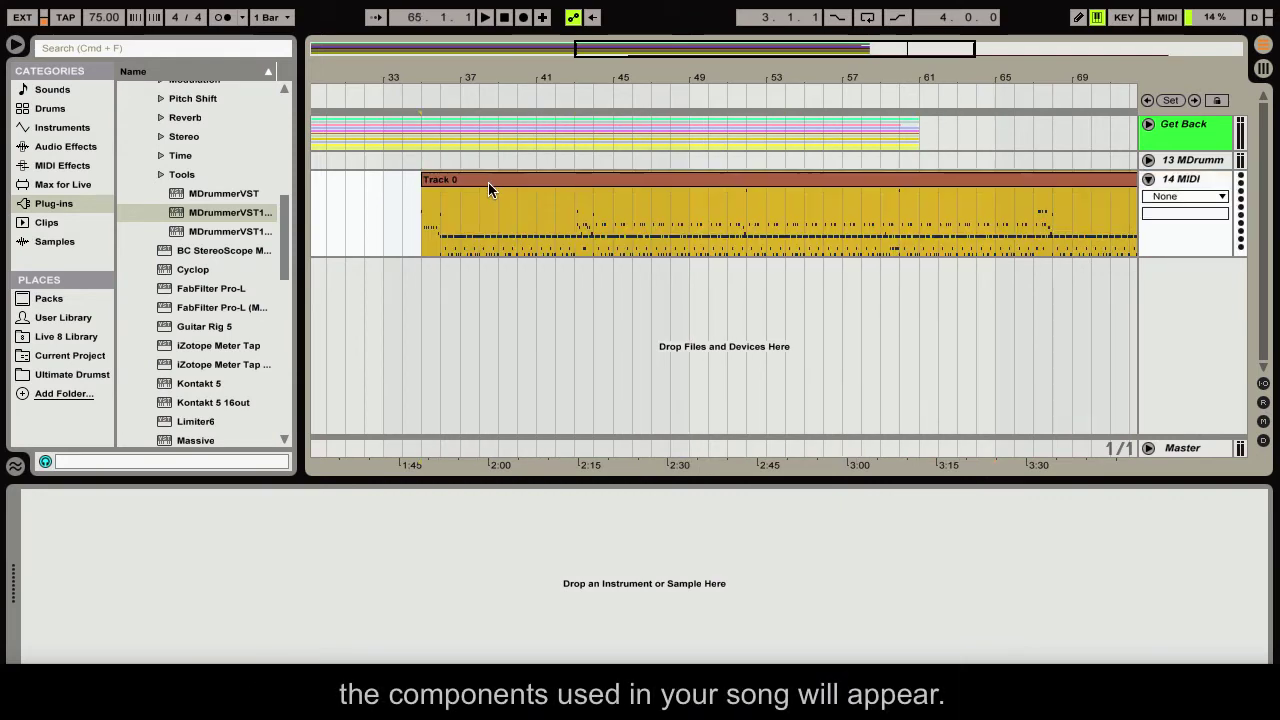
# Review the clip's notes in the piano roll, folded to used notes and zoomed in
pyautogui.doubleClick(490, 179)
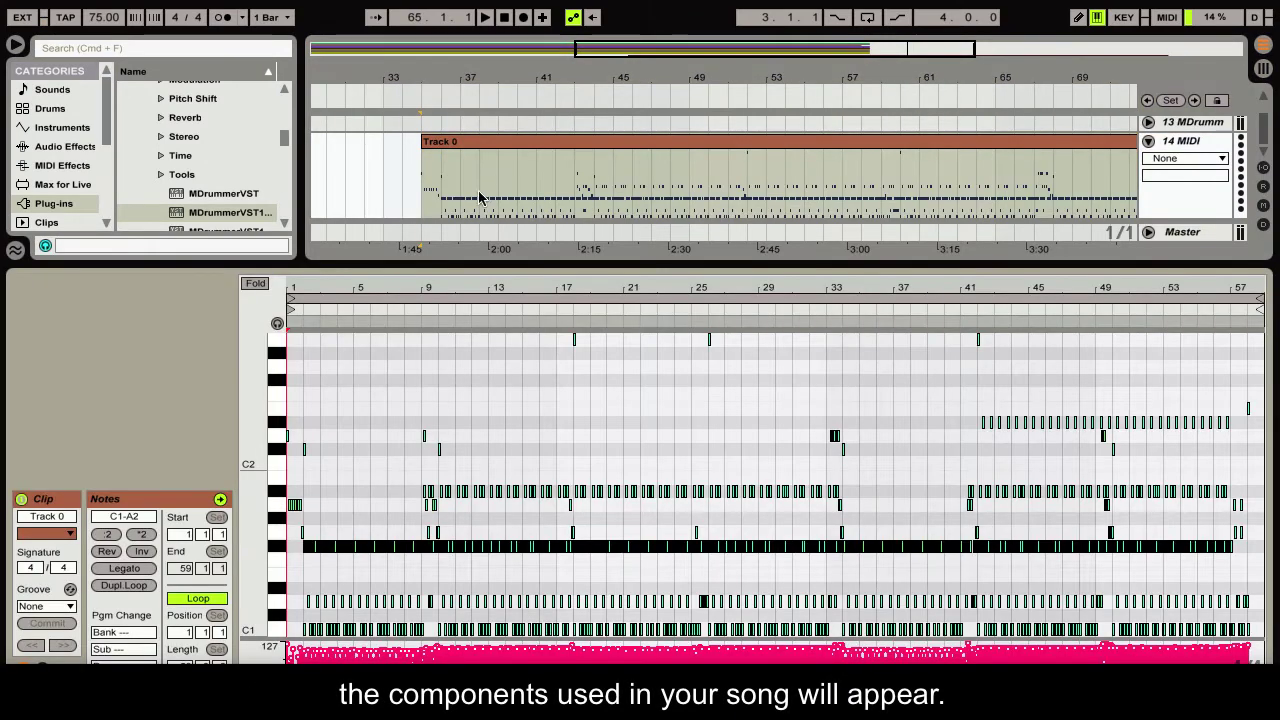
pyautogui.click(255, 285)
pyautogui.moveTo(293, 288); pyautogui.dragTo(293, 350)
pyautogui.hscroll(10, 500, 451)
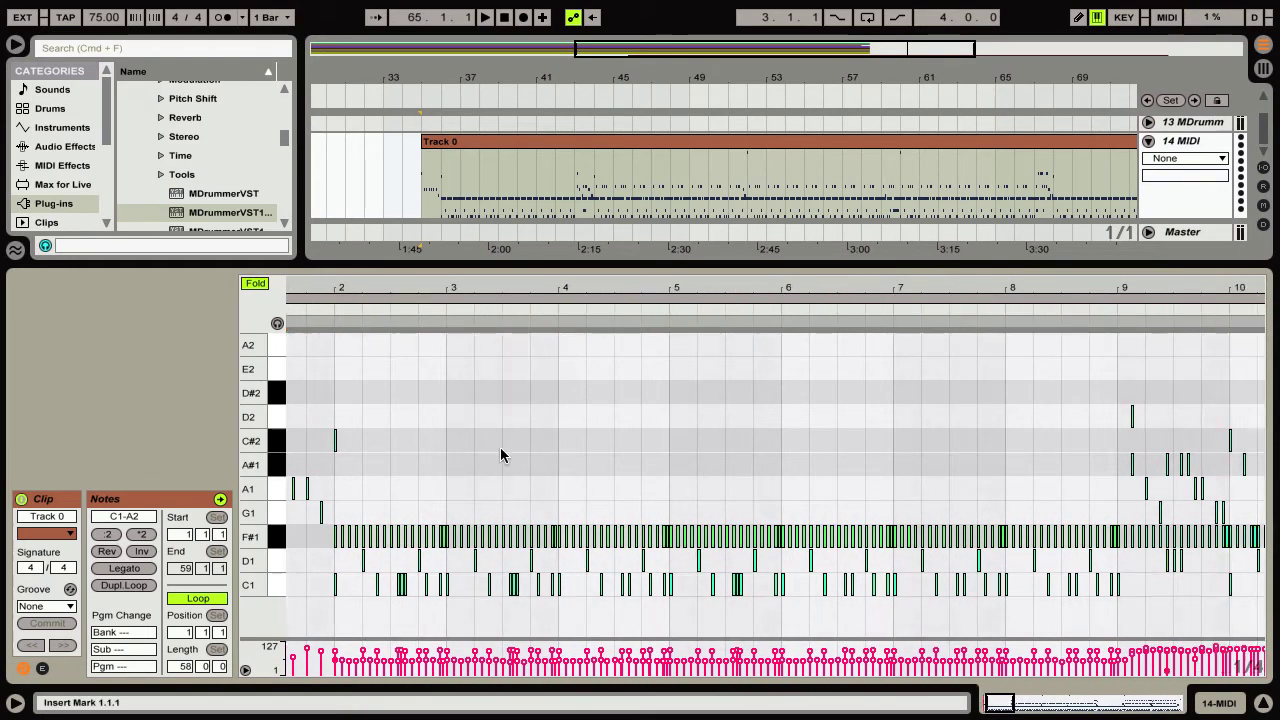
pyautogui.hscroll(20, 502, 456)
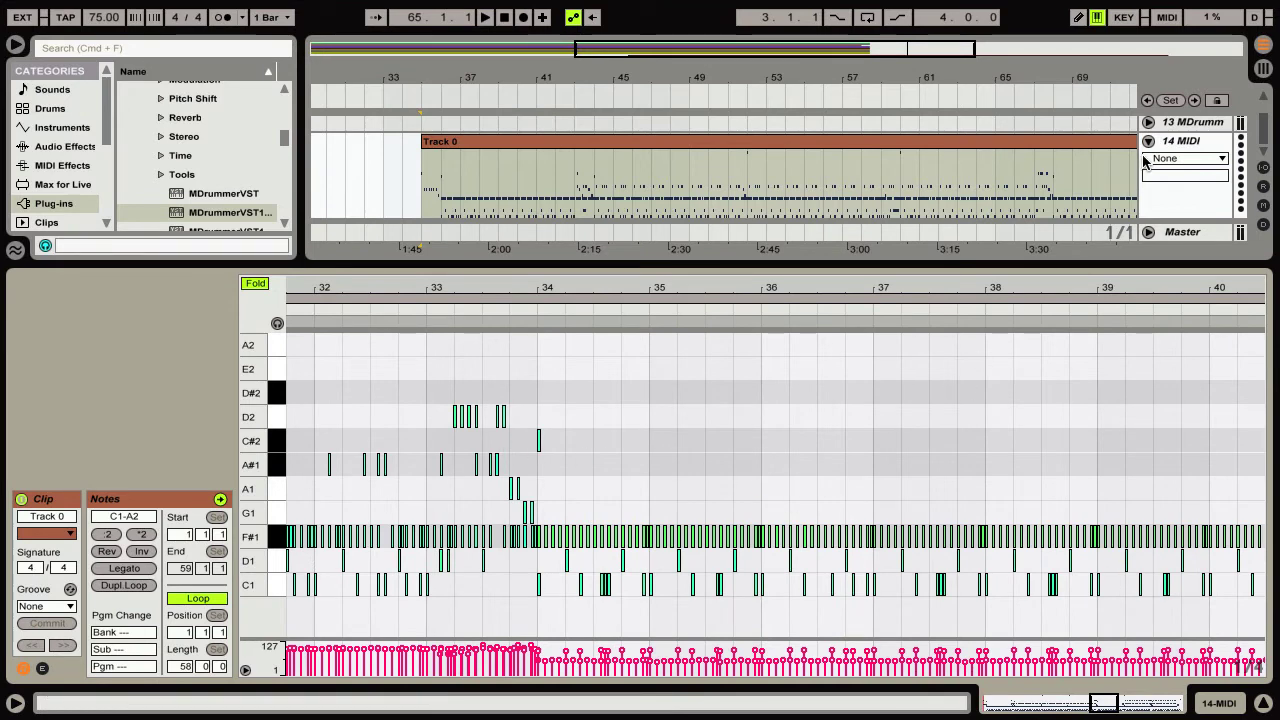
pyautogui.click(1172, 147)
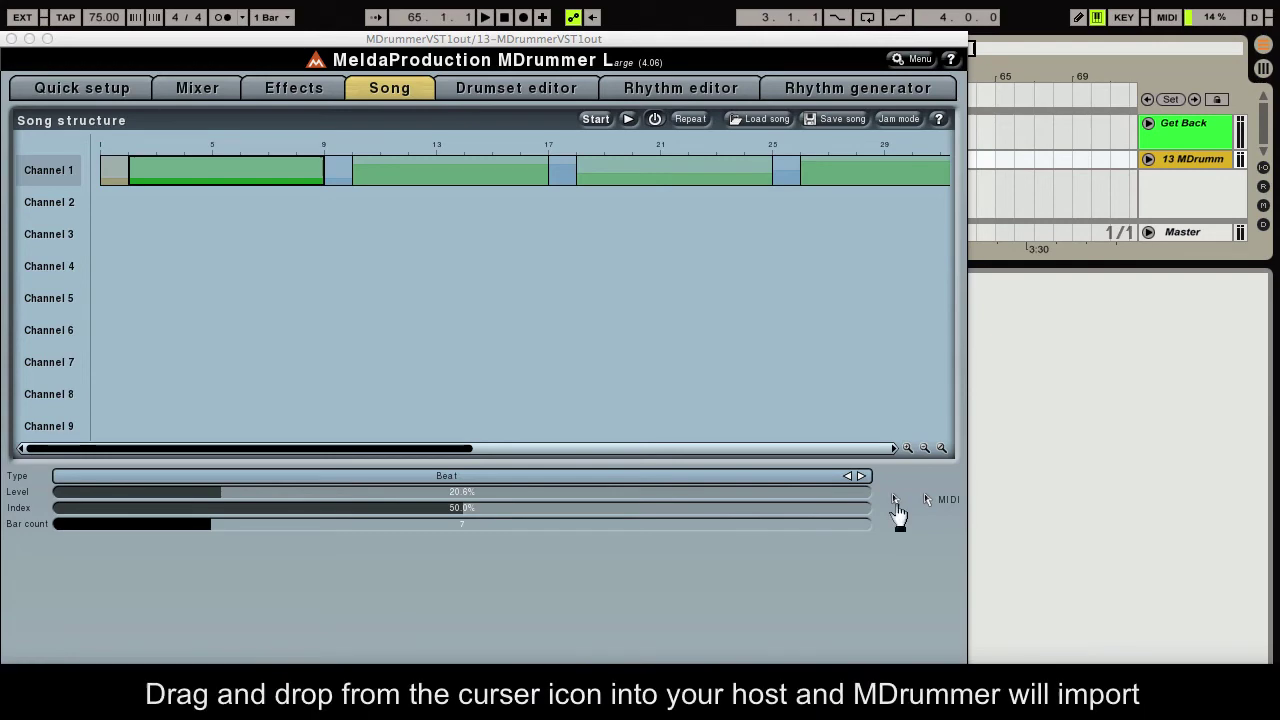
# Add the MIDI command notes as a second clip, skipping tempo import, starting earlier, folded
pyautogui.moveTo(896, 503); pyautogui.dragTo(998, 201)
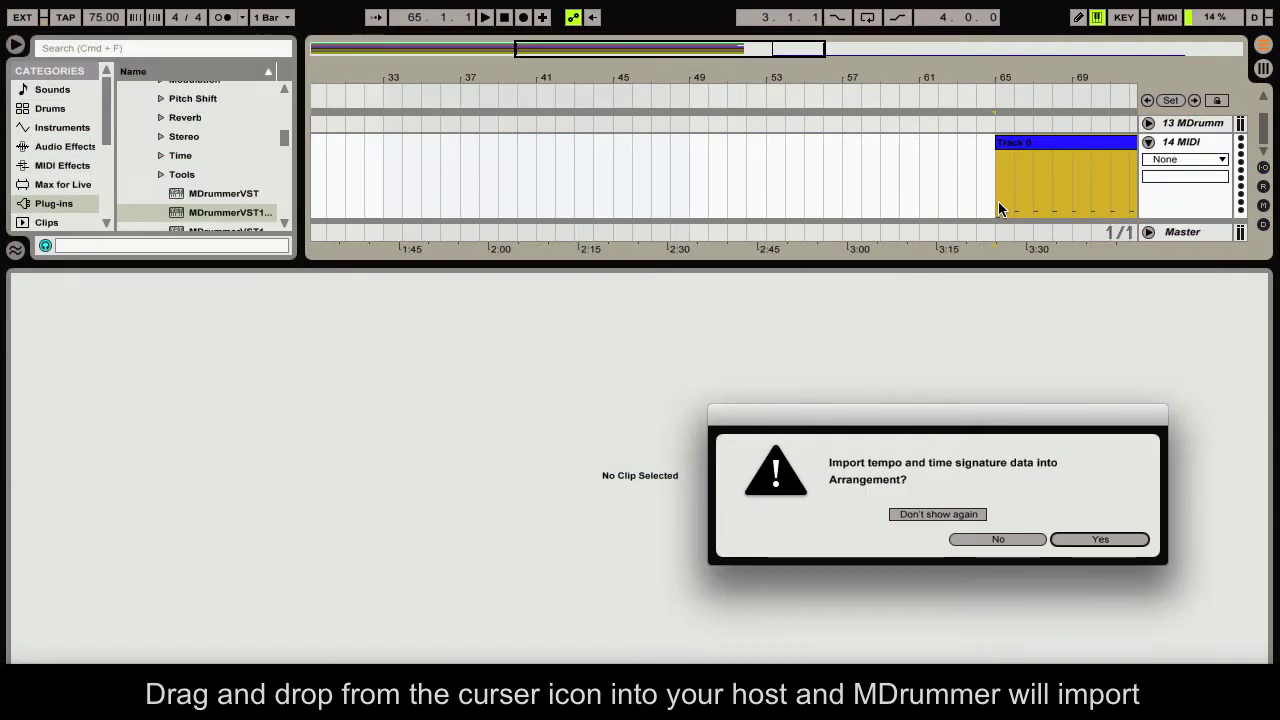
pyautogui.click(993, 540)
pyautogui.moveTo(997, 148); pyautogui.dragTo(536, 152)
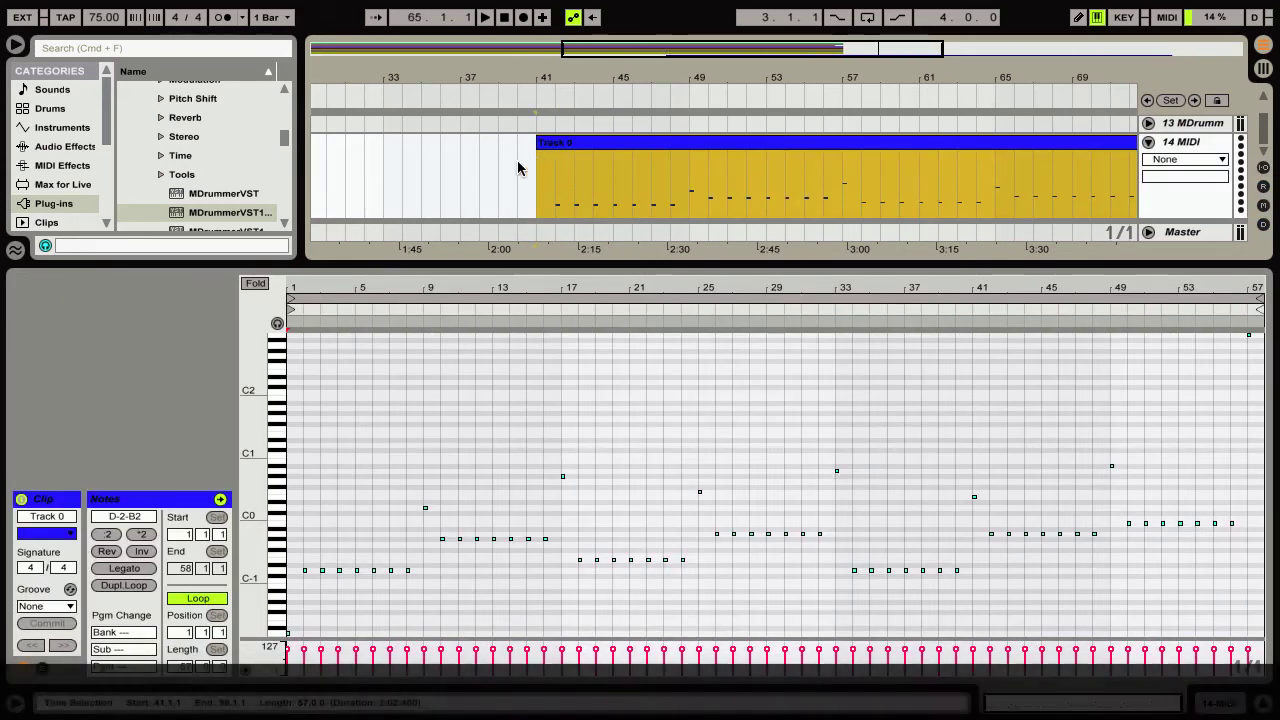
pyautogui.click(263, 285)
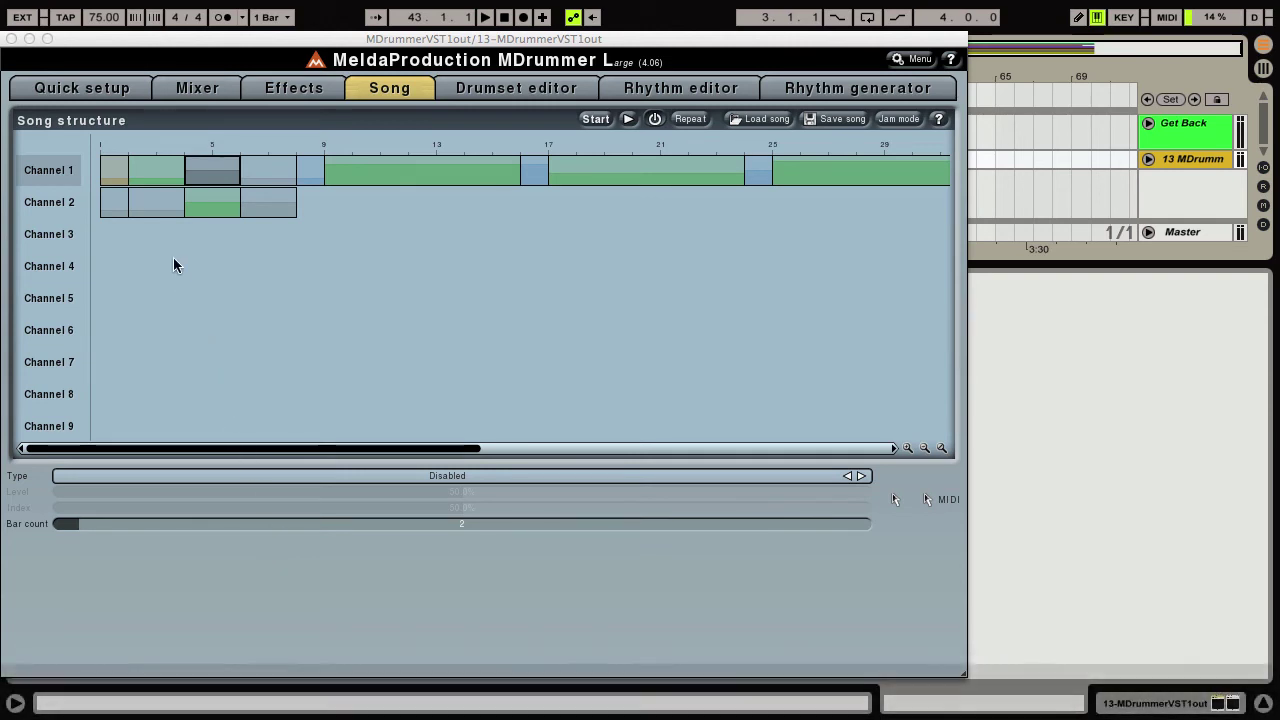
# Load the DnB 'Complicated 05' rhythm onto Channel 2 from Quick setup
pyautogui.click(85, 88)
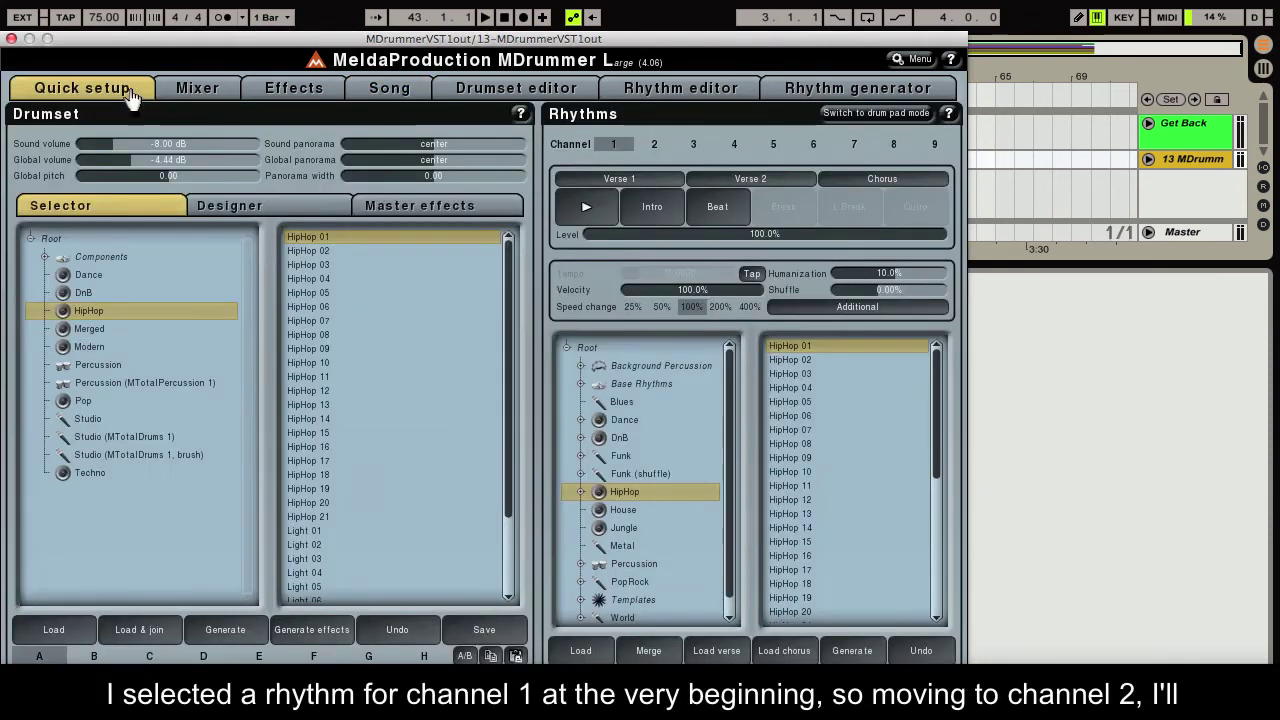
pyautogui.click(650, 146)
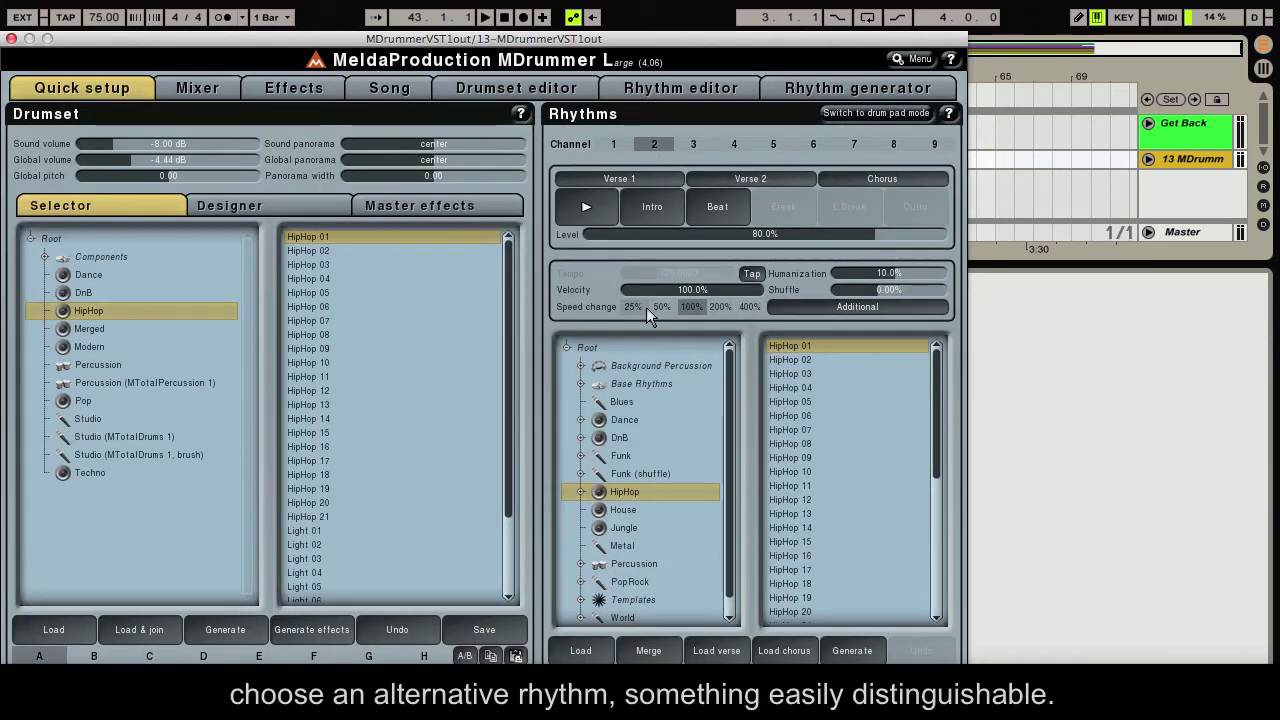
pyautogui.click(643, 437)
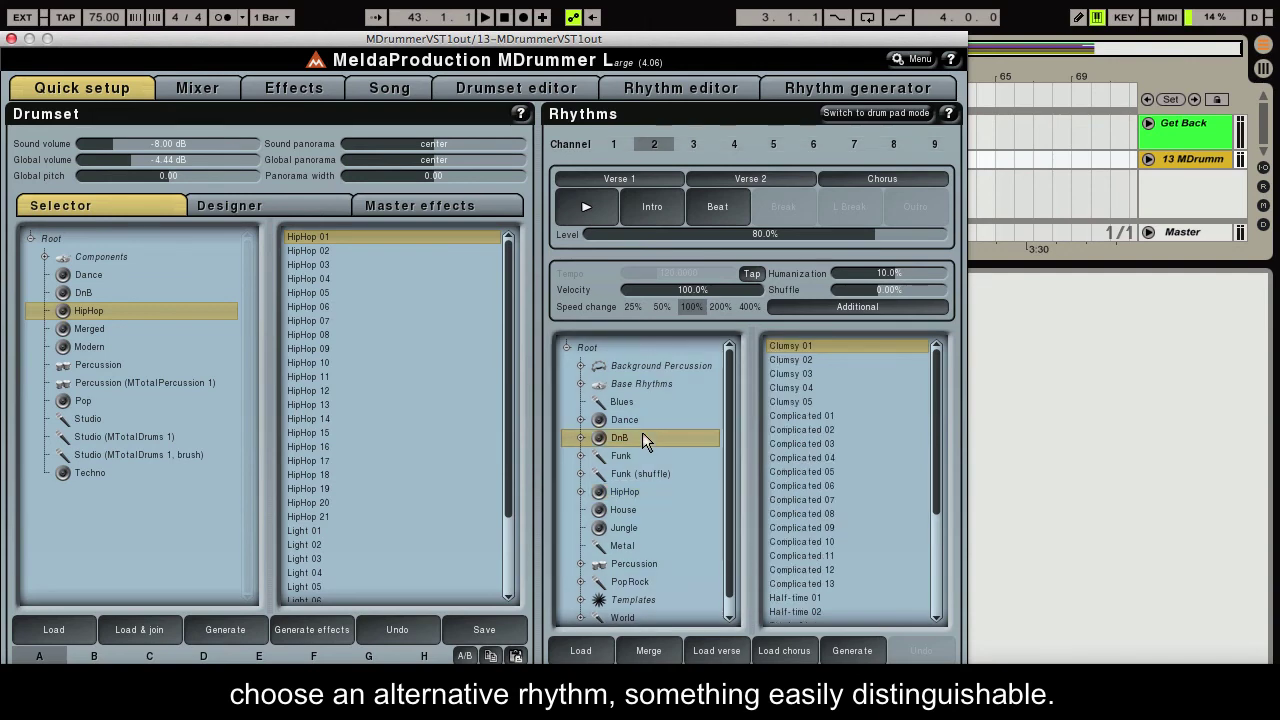
pyautogui.click(797, 474)
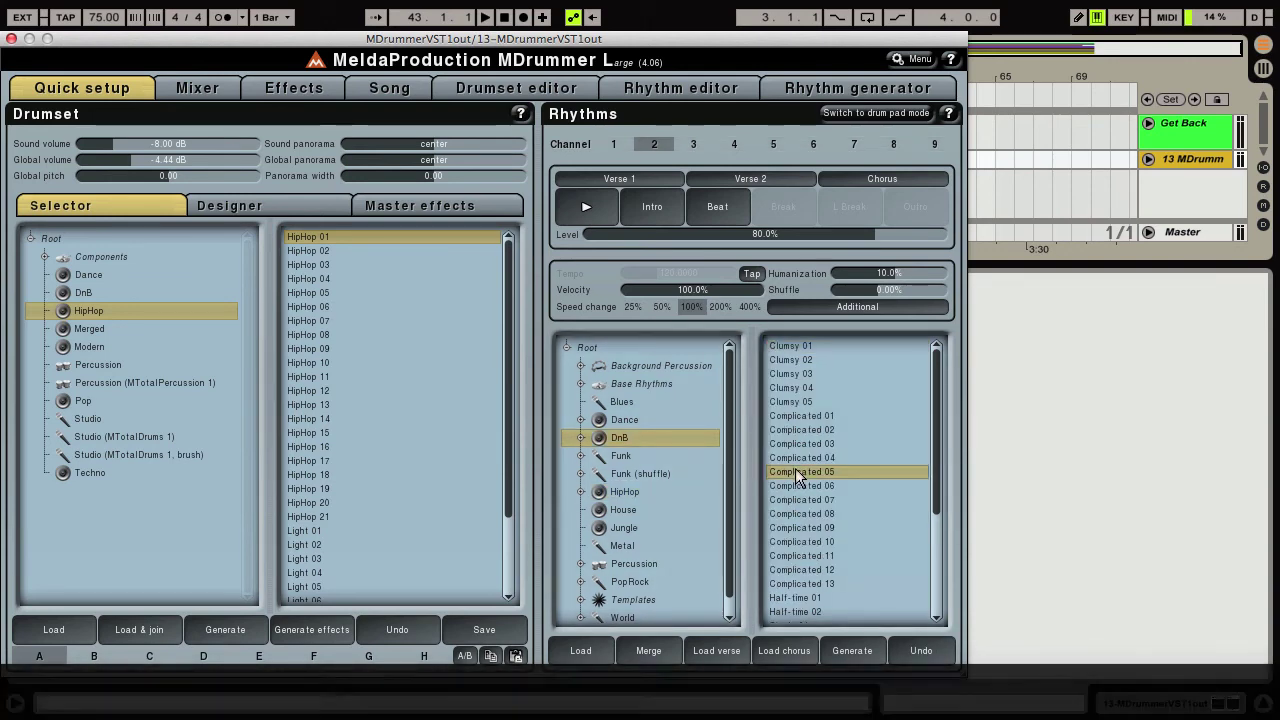
# Go back to the Song page and play the two-channel song from bar 1
pyautogui.click(418, 98)
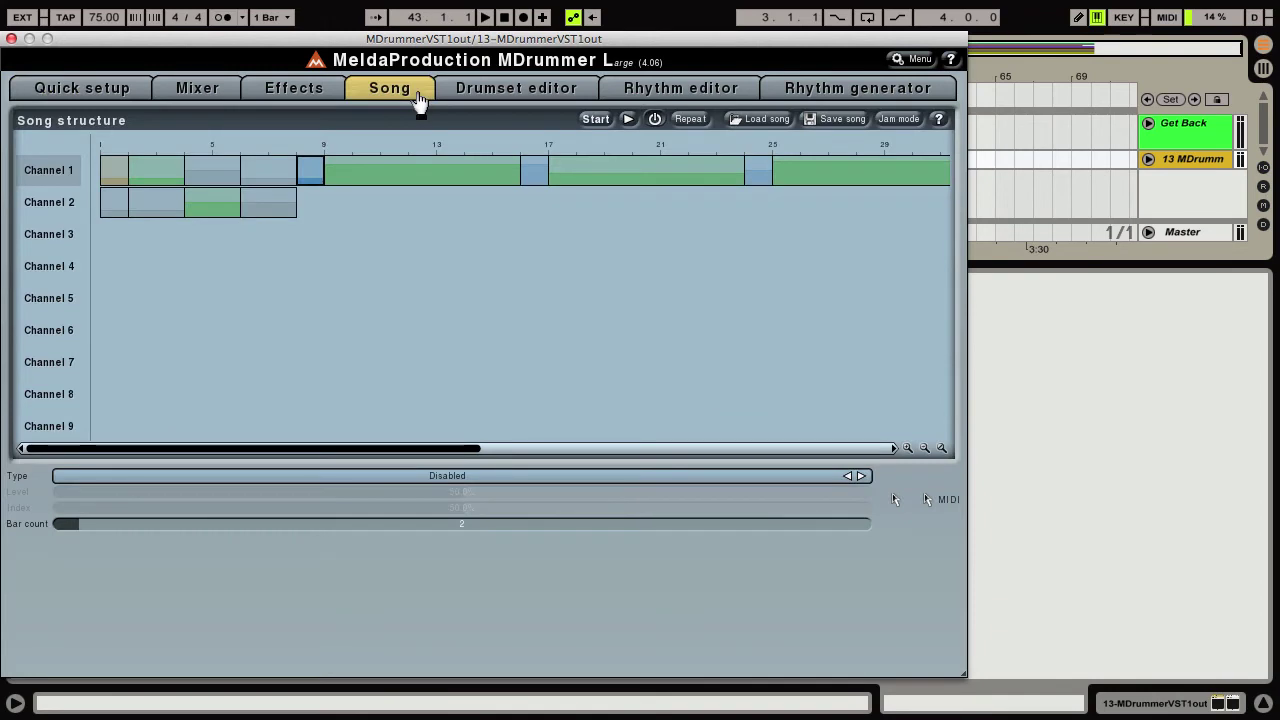
pyautogui.click(595, 120)
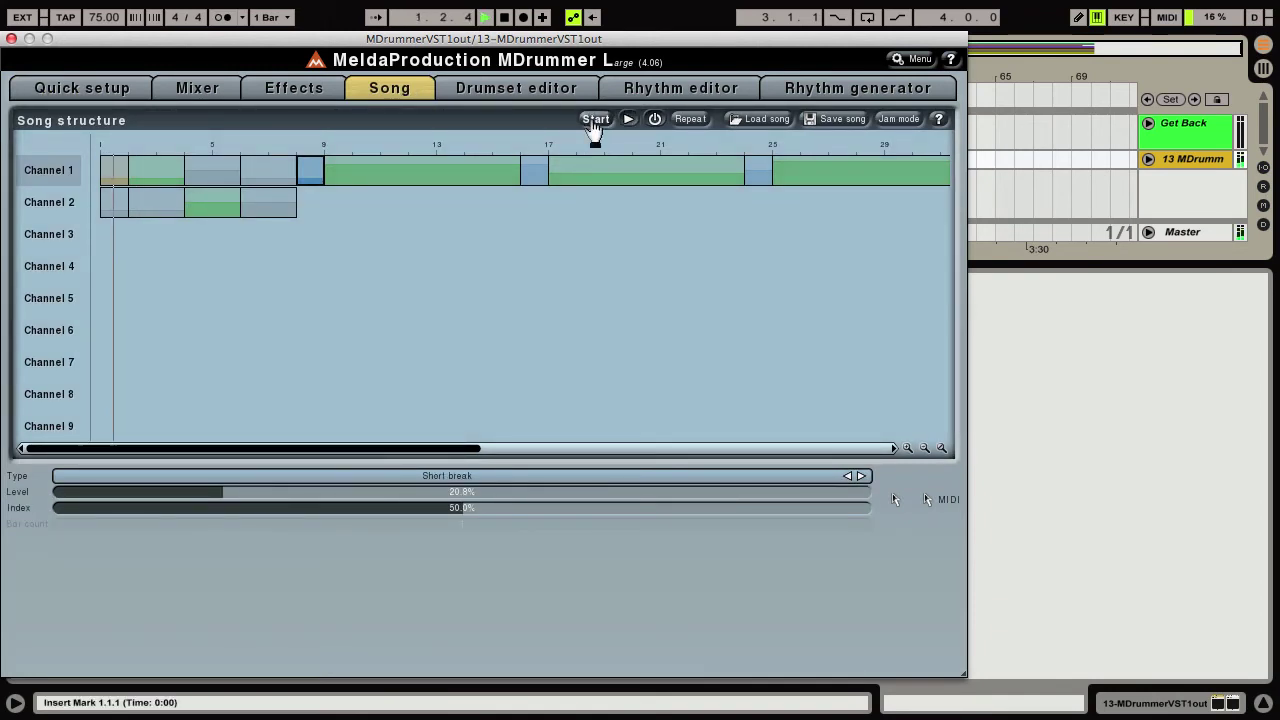